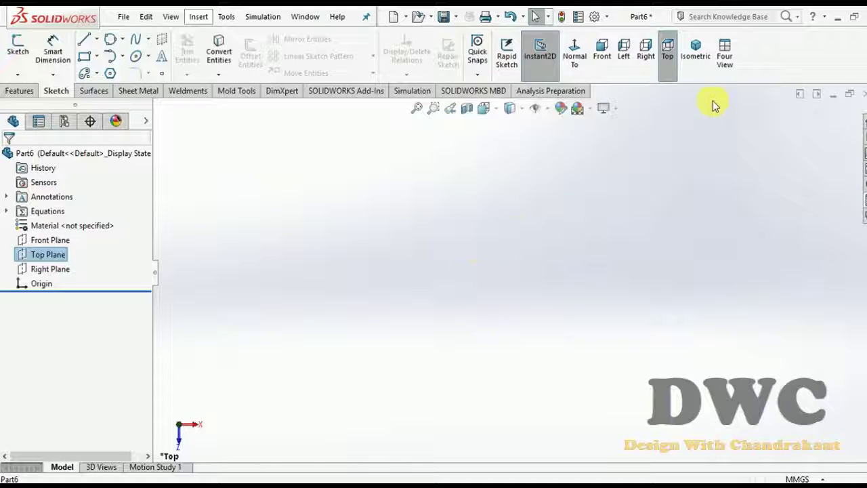
View the Top Plane face-on and start Sketch5 on it with an ellipse tool.
{"action": "left_click", "coordinate": [574, 55]}
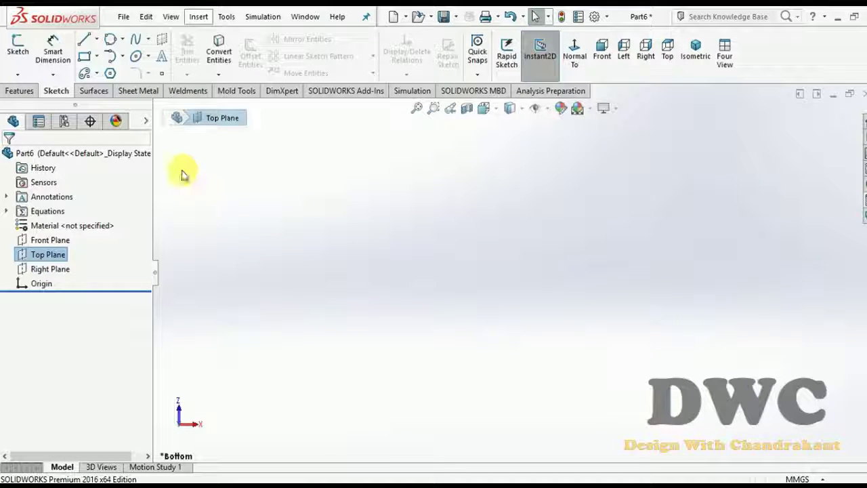
{"action": "left_click", "coordinate": [149, 57]}
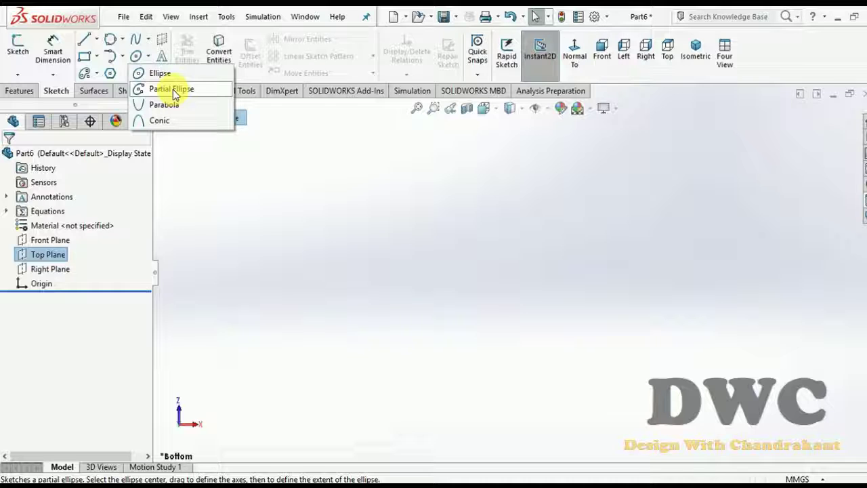
{"action": "left_click", "coordinate": [174, 93]}
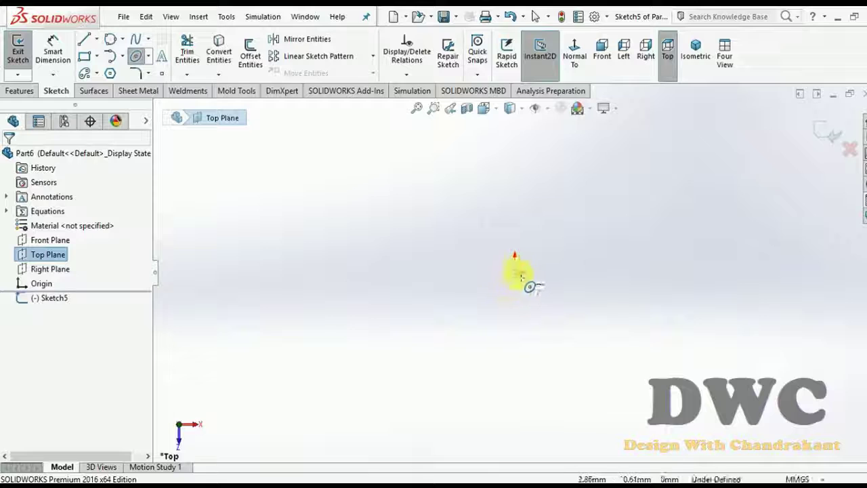
Draw an ellipse centred on the origin, slightly taller than it is wide.
{"action": "left_click", "coordinate": [515, 271]}
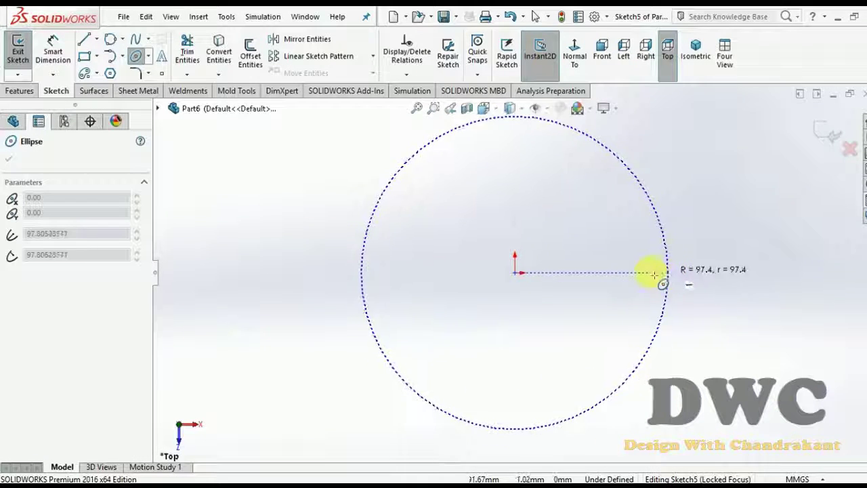
{"action": "left_click", "coordinate": [624, 272]}
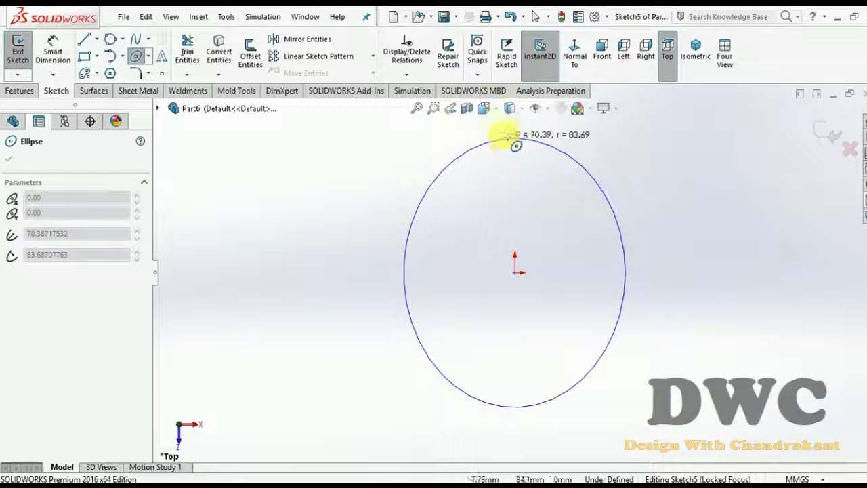
{"action": "left_click", "coordinate": [523, 132]}
{"action": "type", "text": "100"}
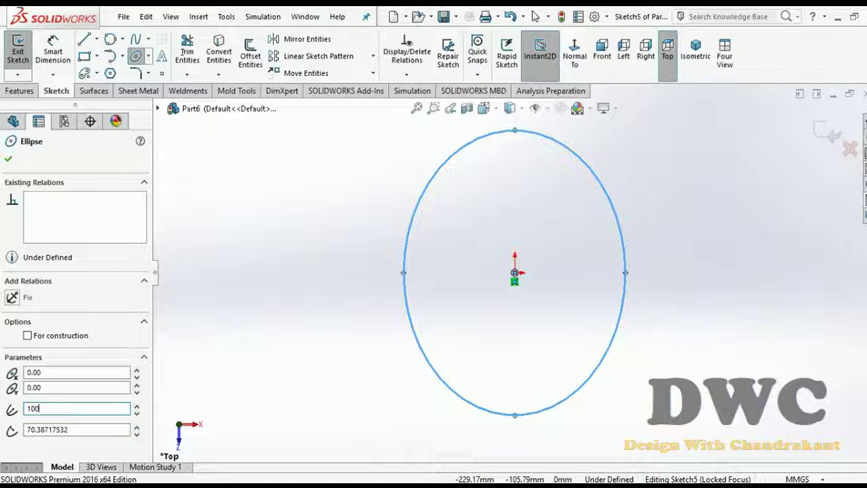
Set the first ellipse's radii to 100 and 50.
{"action": "left_click", "coordinate": [60, 430]}
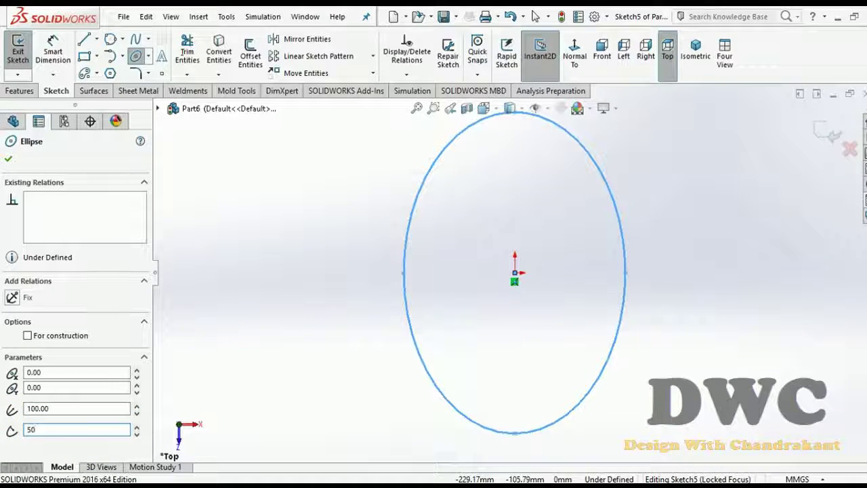
{"action": "key", "text": "Return"}
{"action": "scroll", "coordinate": [609, 278], "scroll_direction": "up", "scroll_amount": 3}
{"action": "scroll", "coordinate": [562, 249], "scroll_direction": "down", "scroll_amount": 2}
{"action": "scroll", "coordinate": [562, 249], "scroll_direction": "down", "scroll_amount": 2}
{"action": "scroll", "coordinate": [503, 300], "scroll_direction": "up", "scroll_amount": 2}
{"action": "scroll", "coordinate": [505, 299], "scroll_direction": "down", "scroll_amount": 1}
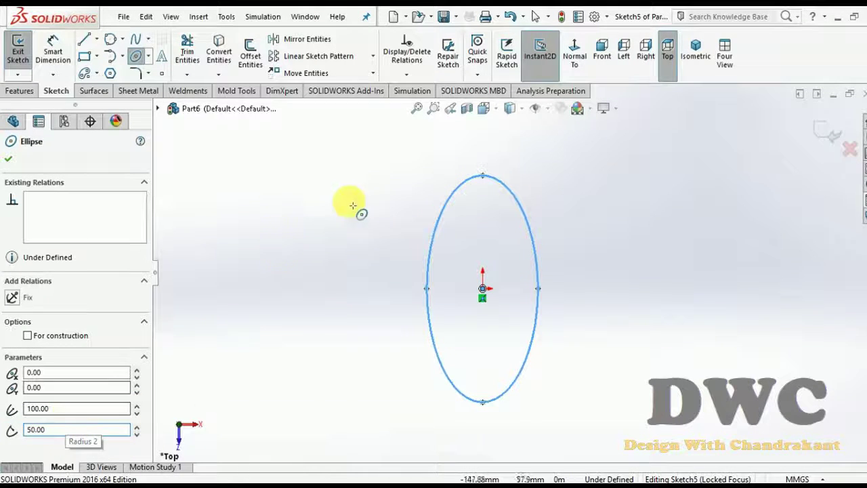
{"action": "scroll", "coordinate": [514, 271], "scroll_direction": "up", "scroll_amount": 1}
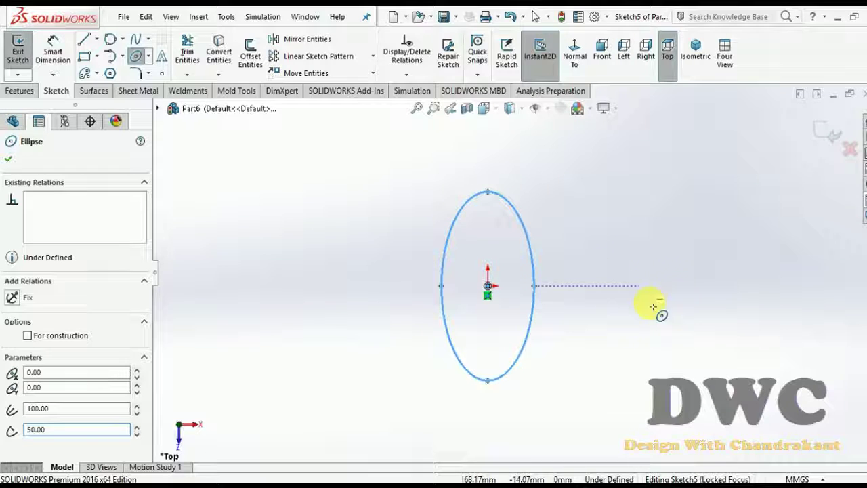
Draw a second ellipse to the right and raise each radius by 10 (about 122.04 and 57.87).
{"action": "left_click", "coordinate": [677, 285]}
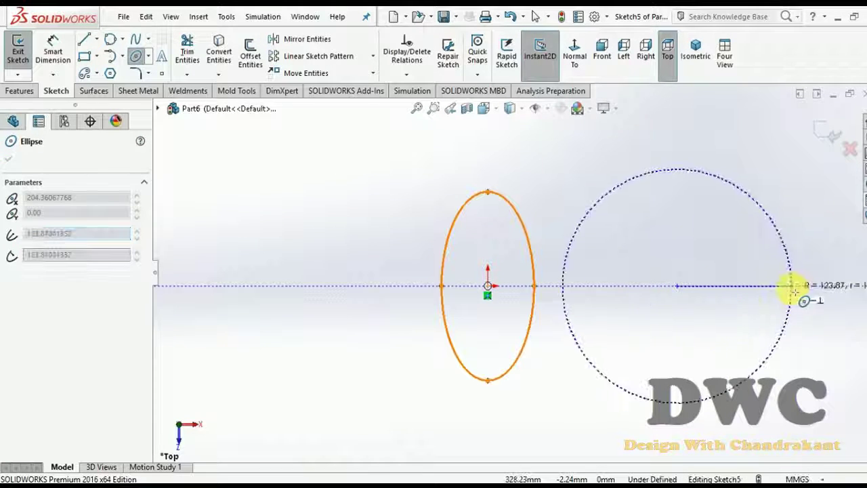
{"action": "left_click", "coordinate": [782, 285]}
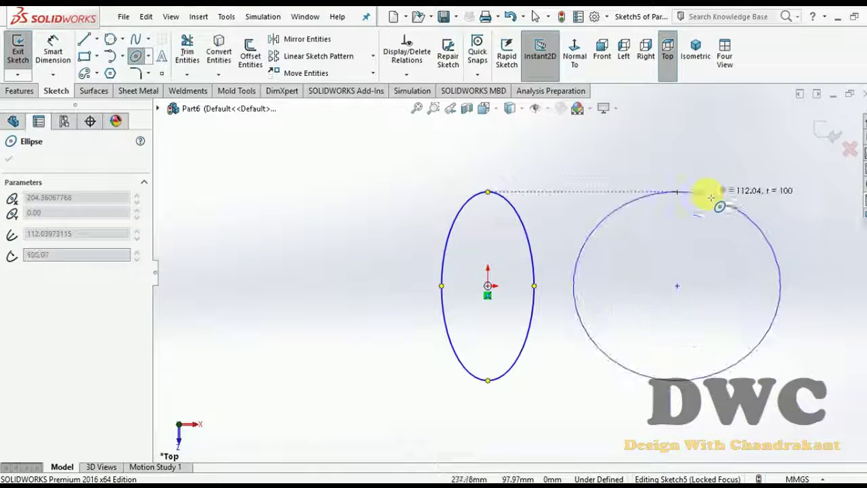
{"action": "left_click", "coordinate": [687, 253]}
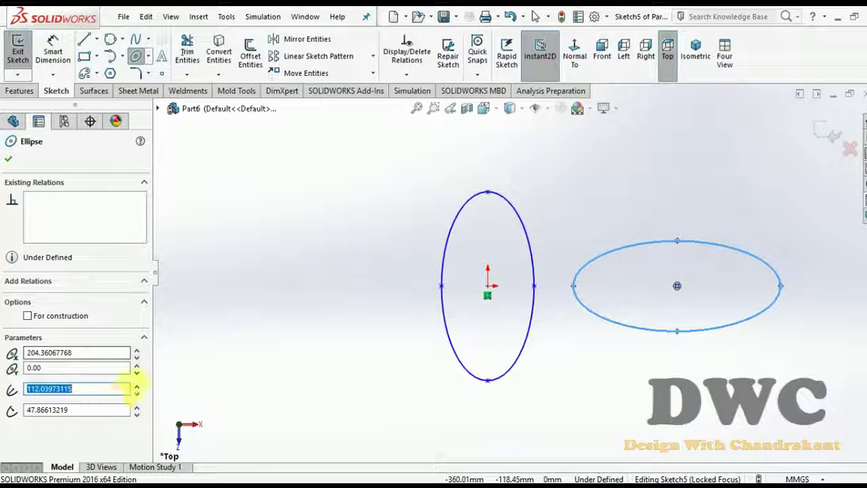
{"action": "left_click", "coordinate": [137, 384]}
{"action": "left_click", "coordinate": [137, 406]}
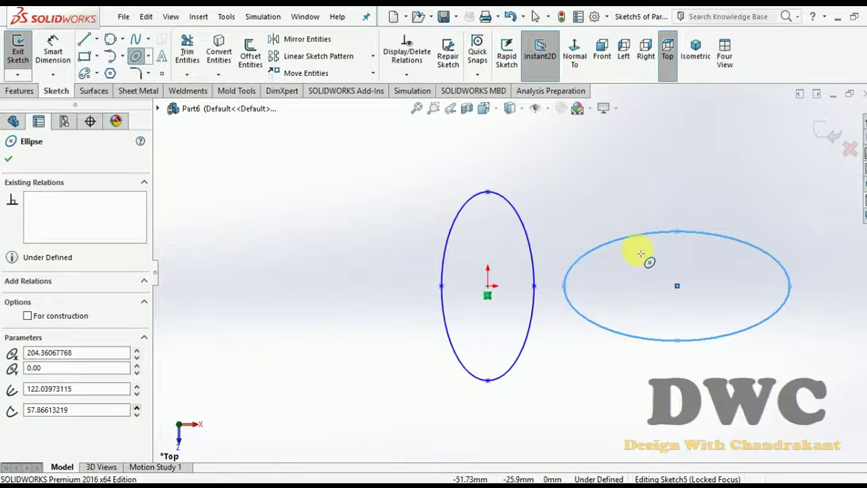
{"action": "key", "text": "z"}
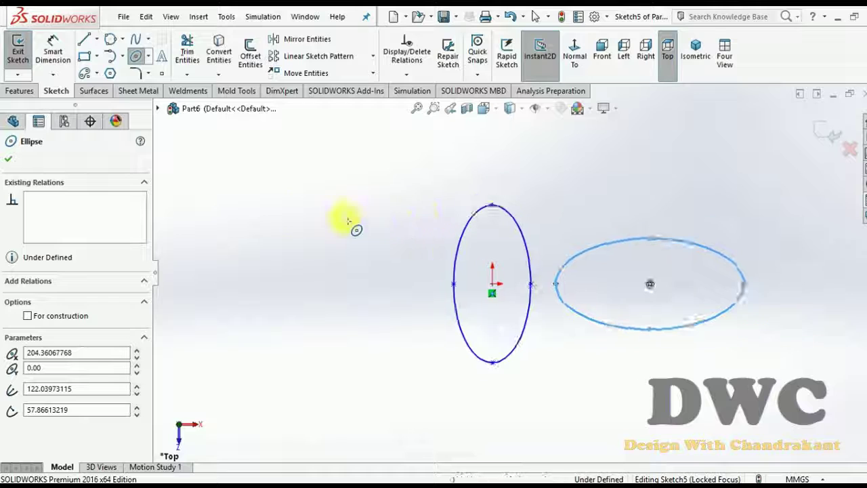
Draw a partial ellipse centred at the origin, radii about 115.4 and 66.8, sweeping from top to right.
{"action": "left_click", "coordinate": [148, 56]}
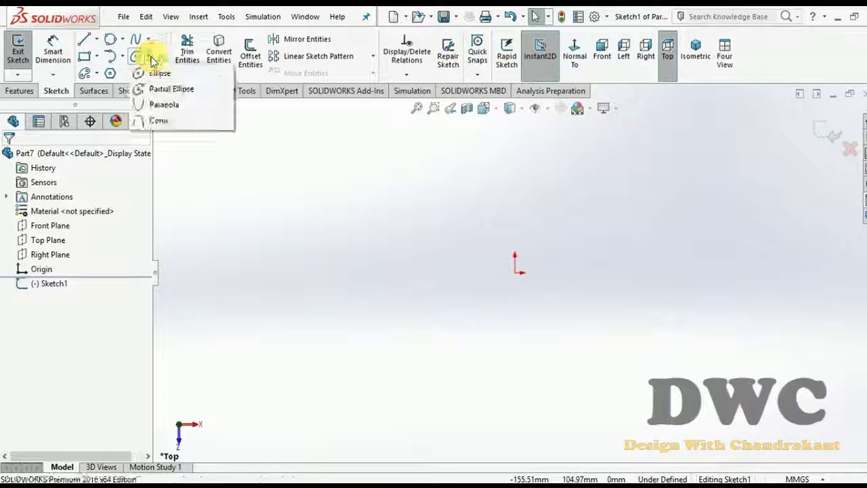
{"action": "left_click", "coordinate": [164, 91]}
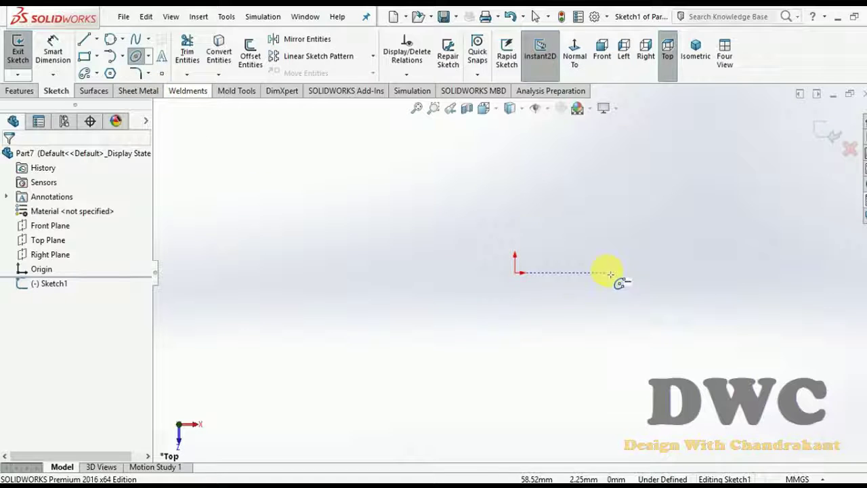
{"action": "left_click_drag", "start_coordinate": [513, 268], "coordinate": [533, 290]}
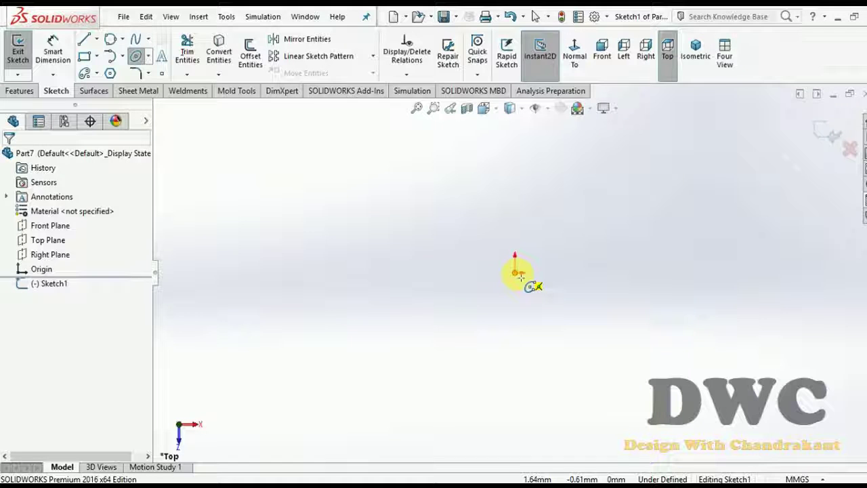
{"action": "left_click", "coordinate": [515, 273]}
{"action": "left_click", "coordinate": [696, 271]}
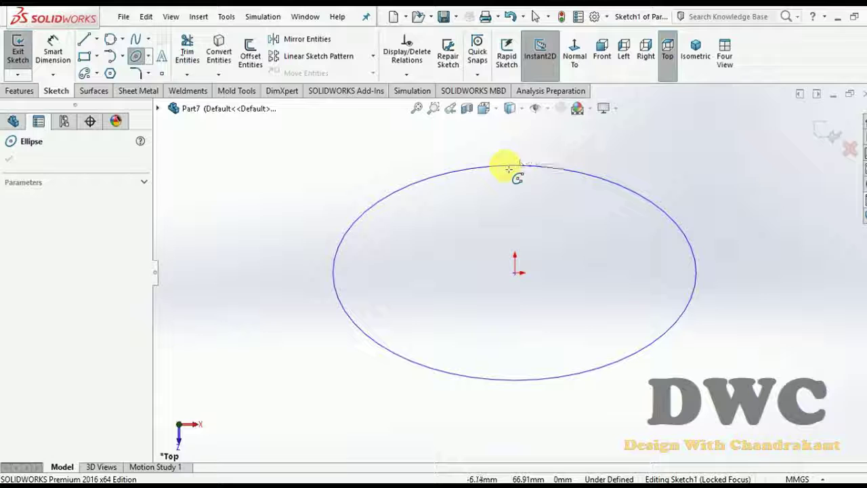
{"action": "left_click", "coordinate": [508, 169]}
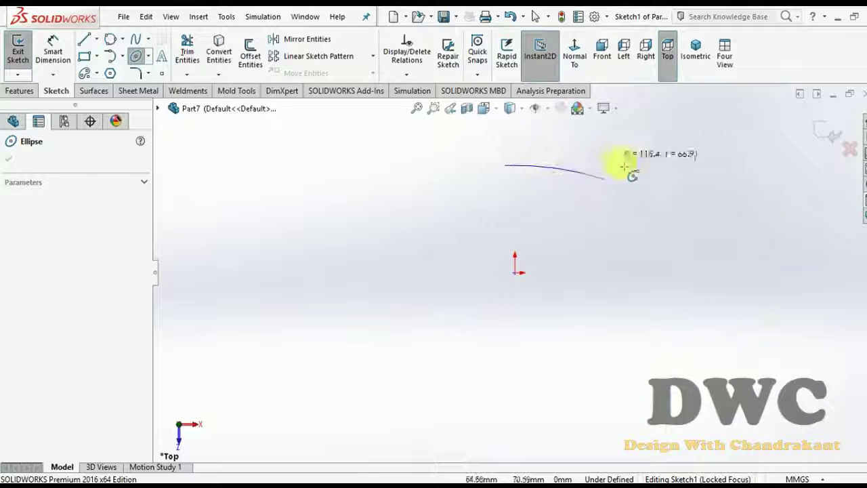
{"action": "left_click", "coordinate": [686, 272]}
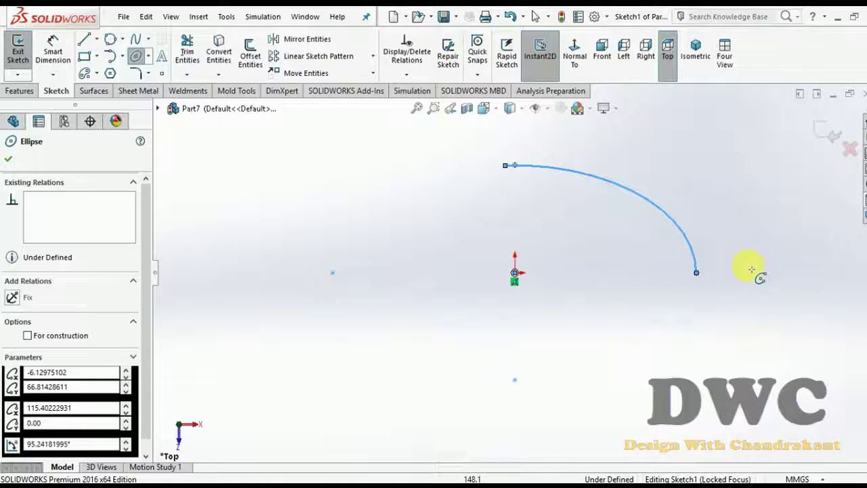
{"action": "scroll", "coordinate": [700, 257], "scroll_direction": "up", "scroll_amount": 2}
{"action": "scroll", "coordinate": [658, 240], "scroll_direction": "down", "scroll_amount": 3}
{"action": "scroll", "coordinate": [653, 240], "scroll_direction": "down", "scroll_amount": 1}
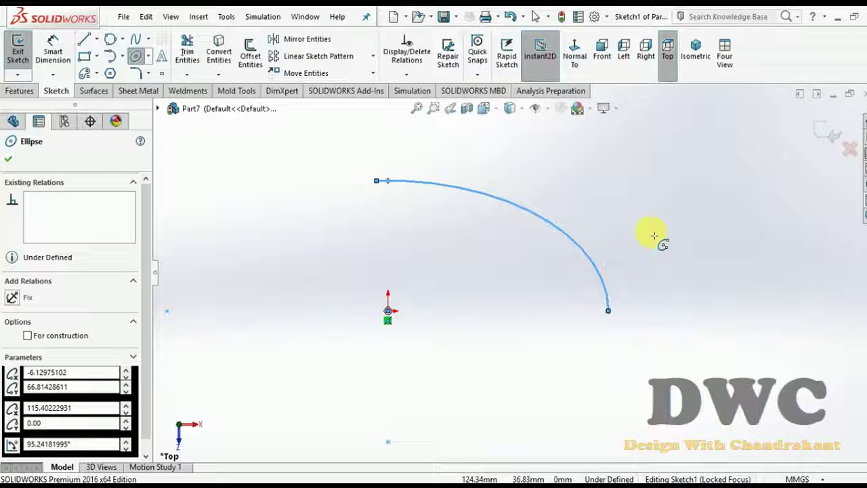
{"action": "key", "text": "Escape"}
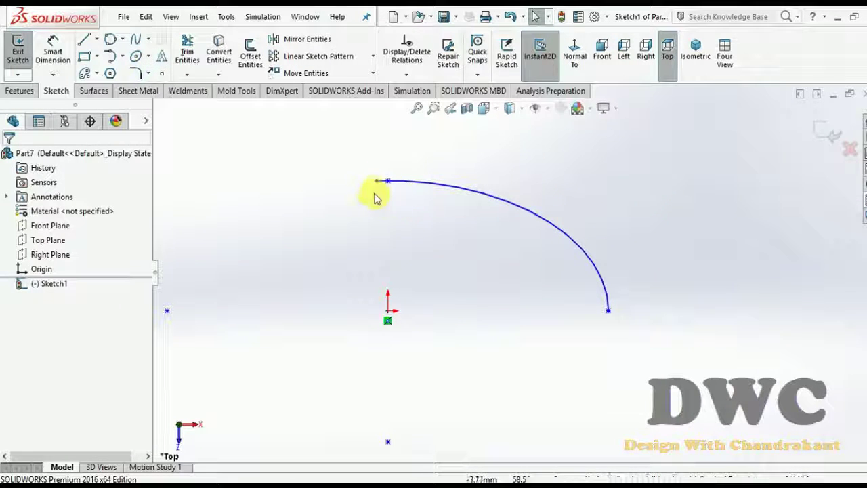
Draw a parabola with its focus above the vertex and endpoints spread left and right.
{"action": "left_click", "coordinate": [148, 55]}
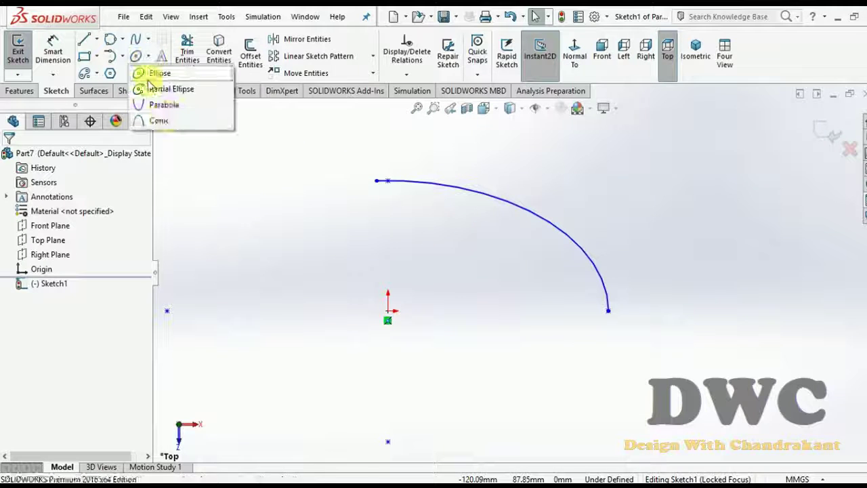
{"action": "left_click", "coordinate": [175, 108]}
{"action": "scroll", "coordinate": [339, 271], "scroll_direction": "up", "scroll_amount": 4}
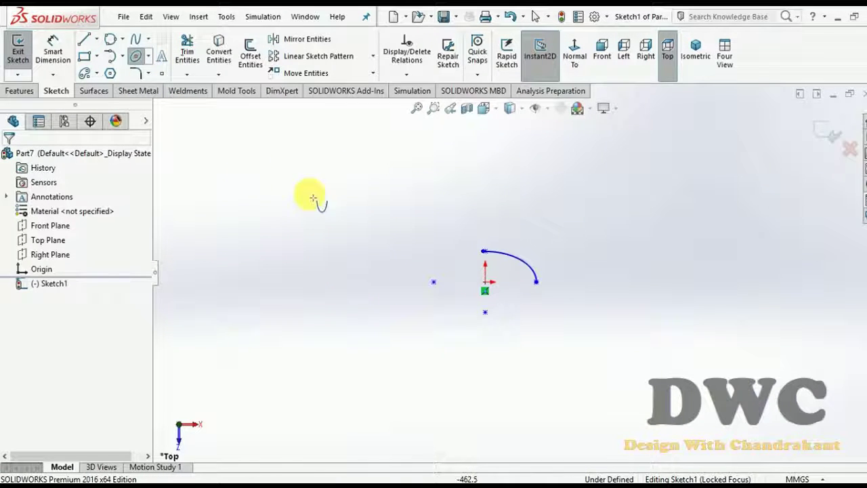
{"action": "left_click", "coordinate": [320, 174]}
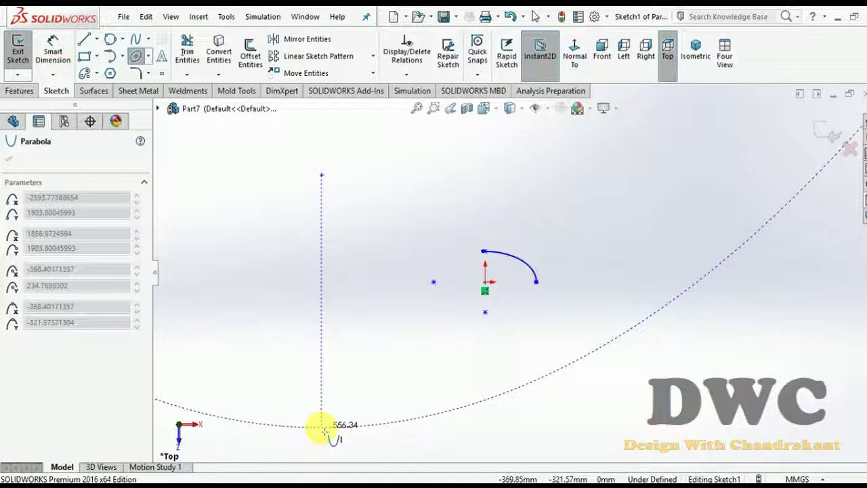
{"action": "left_click", "coordinate": [321, 381]}
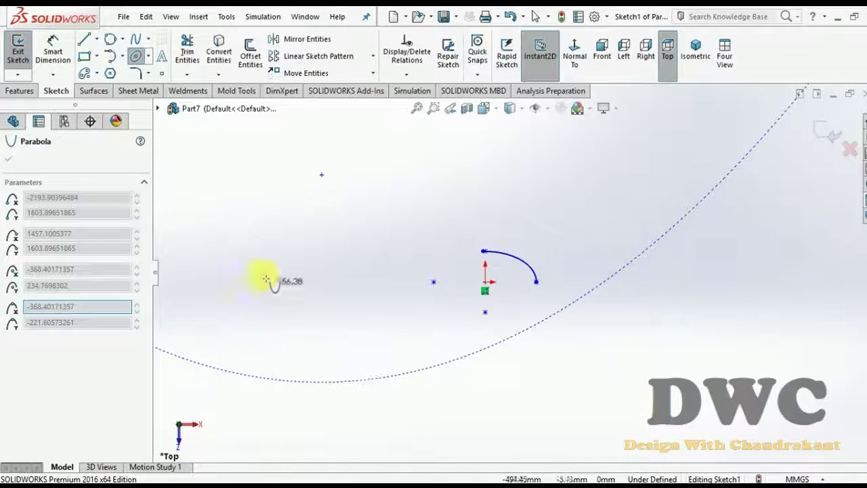
{"action": "key", "text": "z"}
{"action": "key", "text": "z"}
{"action": "scroll", "coordinate": [565, 197], "scroll_direction": "down", "scroll_amount": 3}
{"action": "key", "text": "z"}
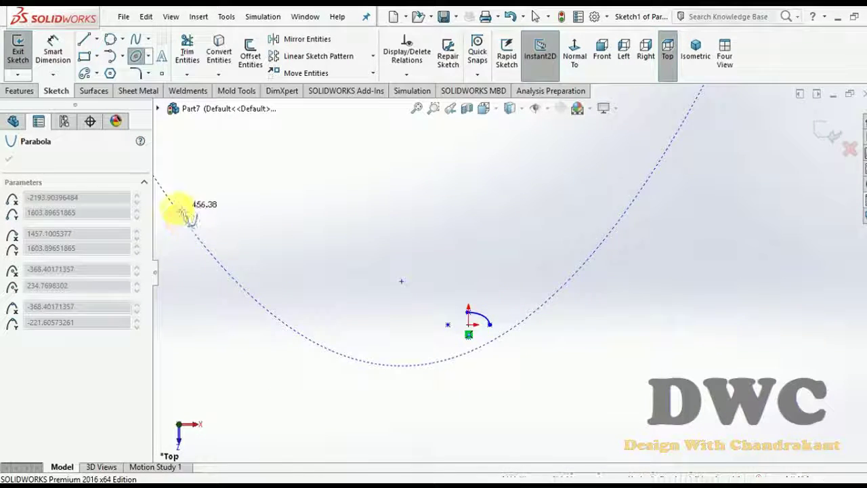
{"action": "left_click", "coordinate": [177, 210]}
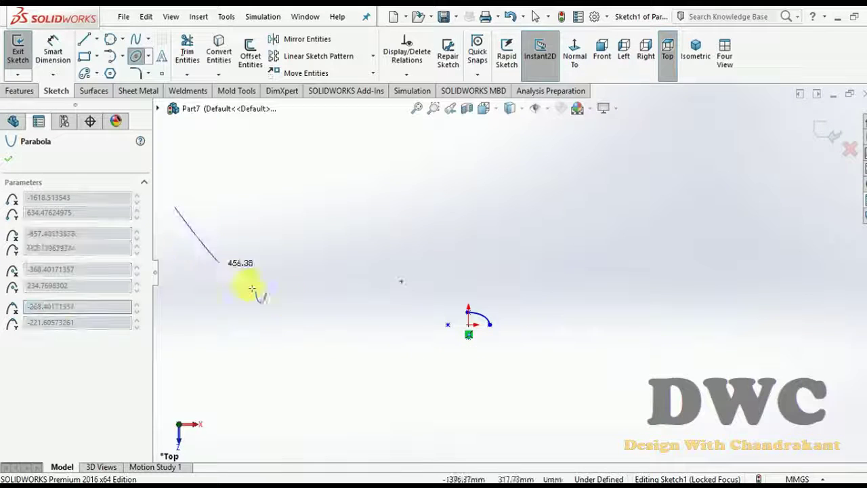
{"action": "left_click", "coordinate": [703, 179]}
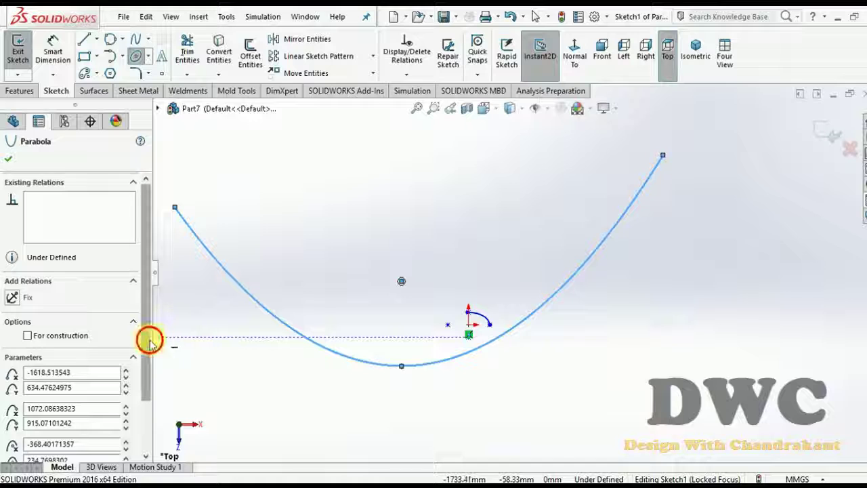
{"action": "left_click_drag", "start_coordinate": [148, 339], "coordinate": [150, 418]}
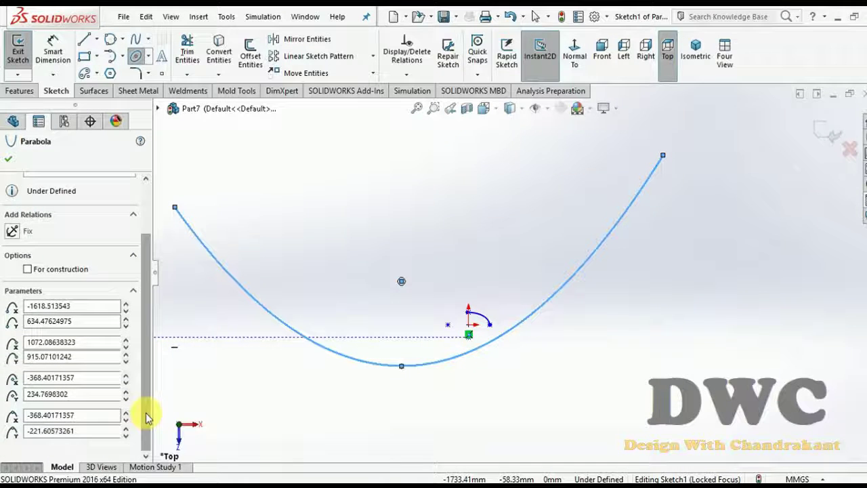
Finish the parabola, then delete it along with the partial ellipse.
{"action": "key", "text": "Escape"}
{"action": "key", "text": "ctrl+a"}
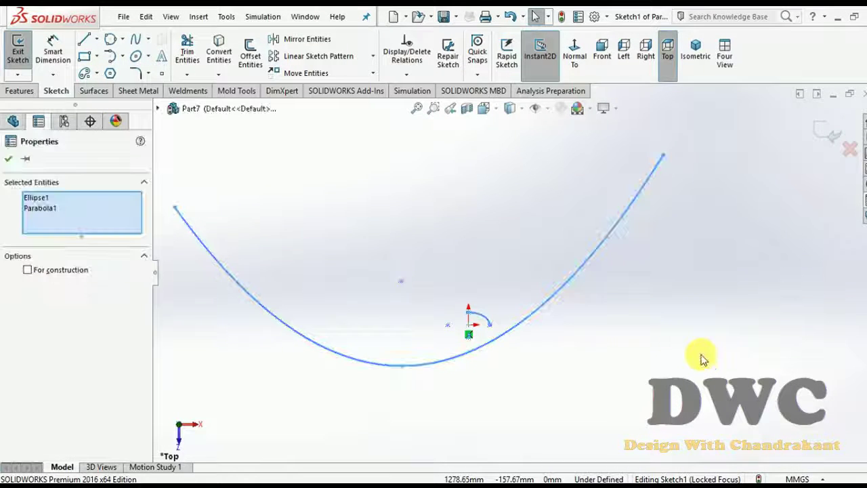
{"action": "key", "text": "Delete"}
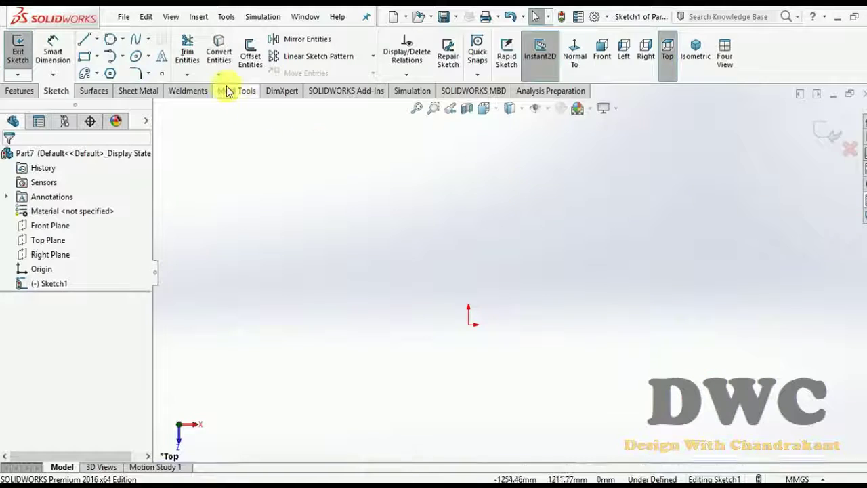
Draw a conic with endpoints below and above the origin and its tip to the right.
{"action": "left_click", "coordinate": [149, 74]}
{"action": "left_click", "coordinate": [149, 57]}
{"action": "left_click", "coordinate": [151, 57]}
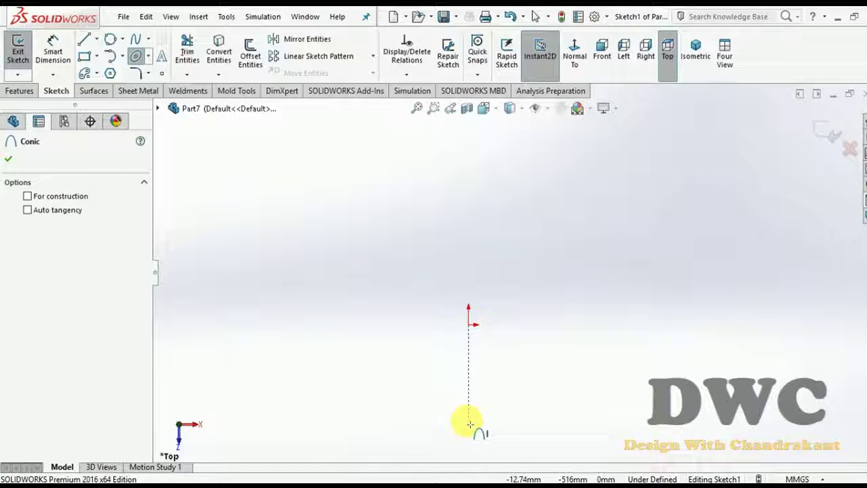
{"action": "left_click", "coordinate": [468, 419]}
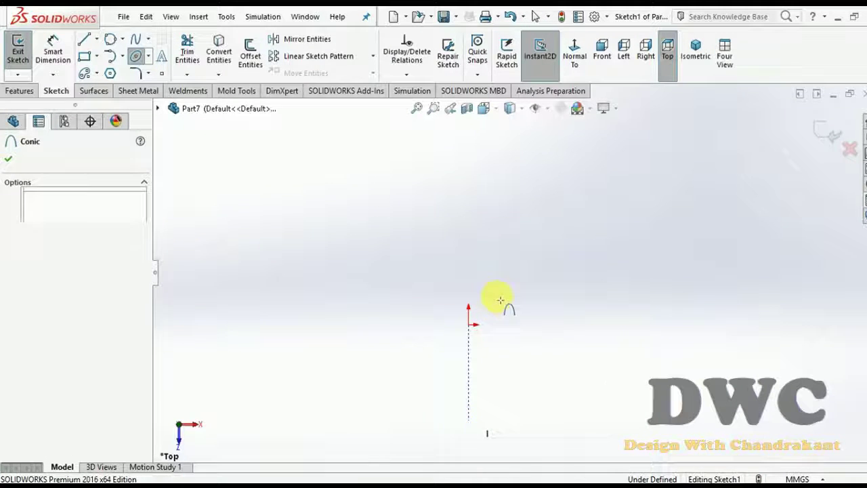
{"action": "left_click", "coordinate": [469, 173]}
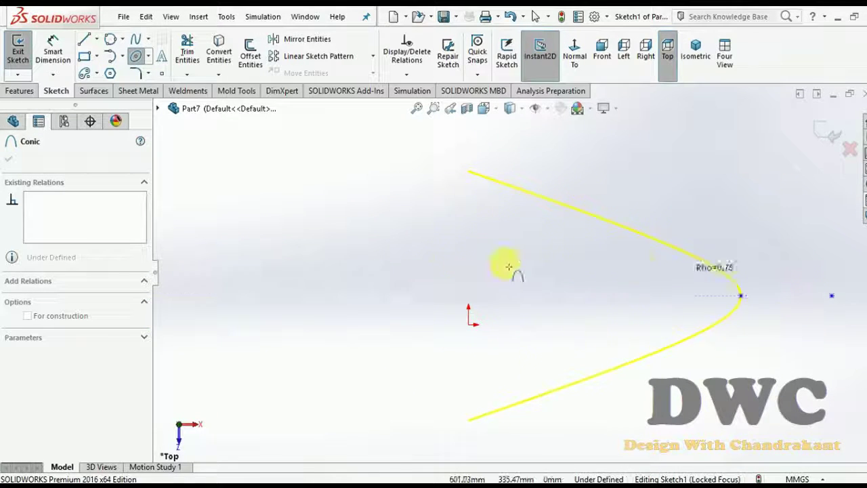
{"action": "left_click", "coordinate": [799, 251]}
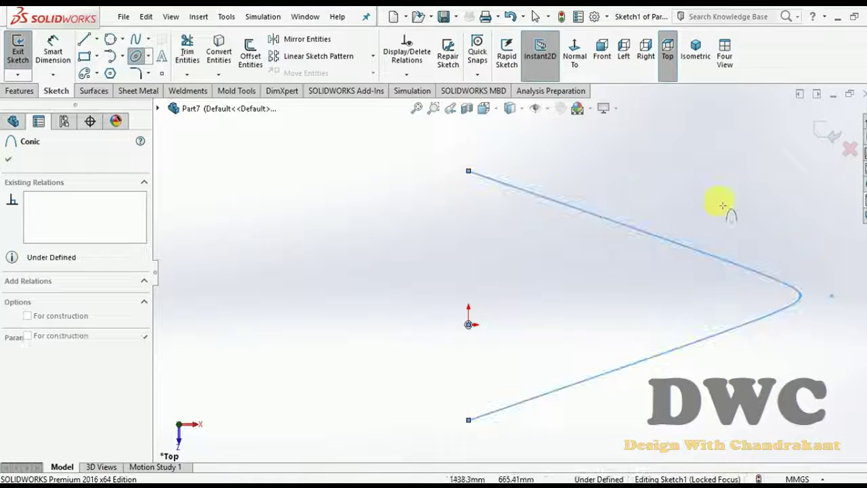
{"action": "scroll", "coordinate": [841, 280], "scroll_direction": "down", "scroll_amount": 1}
{"action": "key", "text": "Escape"}
Fit the sketch in view, then select and delete the conic.
{"action": "key", "text": "f"}
{"action": "scroll", "coordinate": [762, 285], "scroll_direction": "down", "scroll_amount": 2}
{"action": "left_click", "coordinate": [762, 282]}
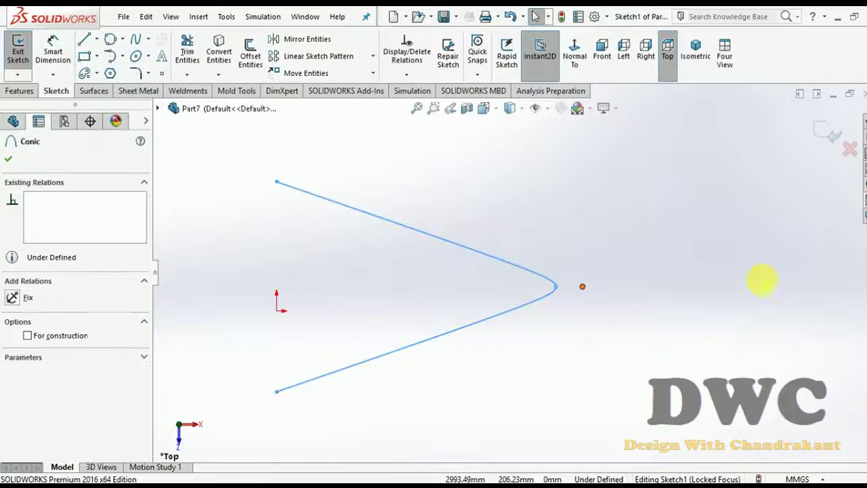
{"action": "key", "text": "Delete"}
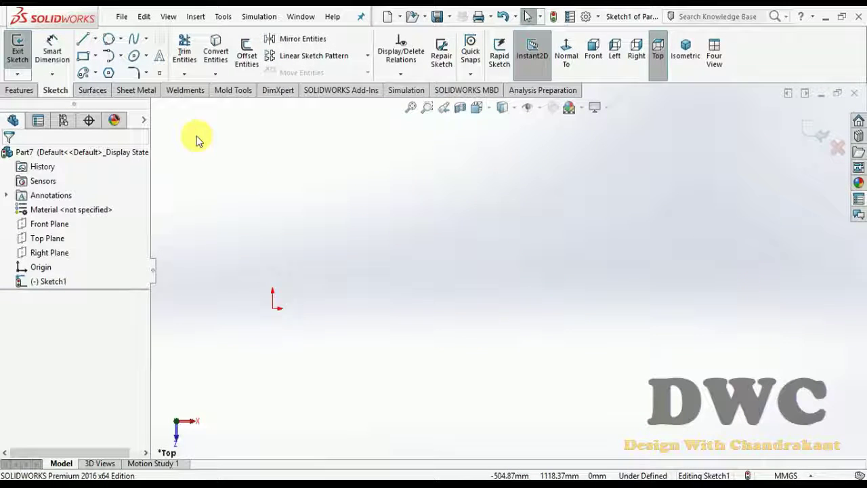
Place sketch points at the upper left and level with the origin.
{"action": "left_click", "coordinate": [159, 72]}
{"action": "left_click", "coordinate": [361, 199]}
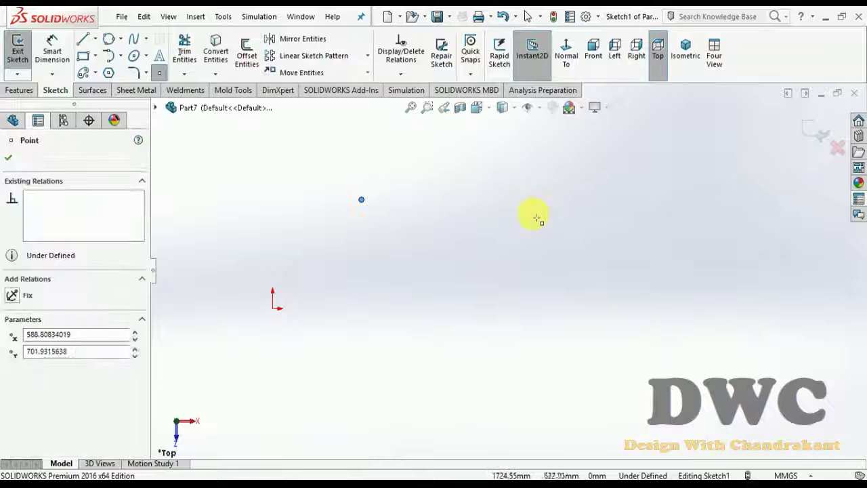
{"action": "left_click", "coordinate": [560, 310]}
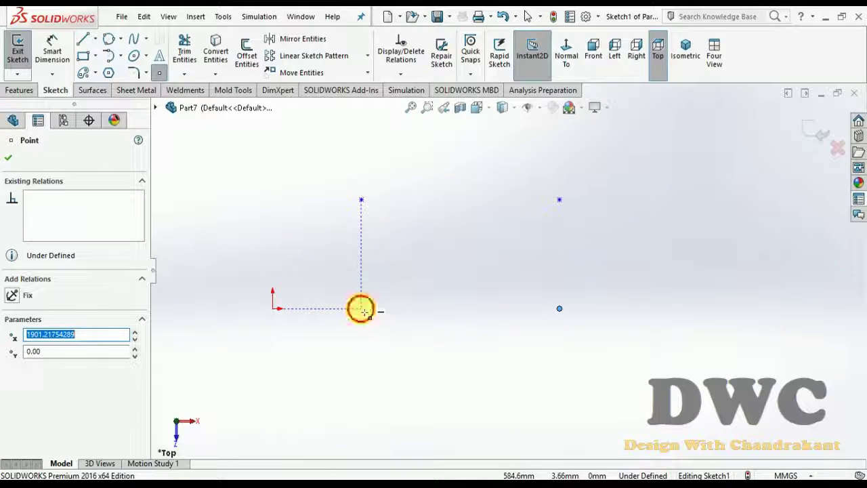
{"action": "key", "text": "Escape"}
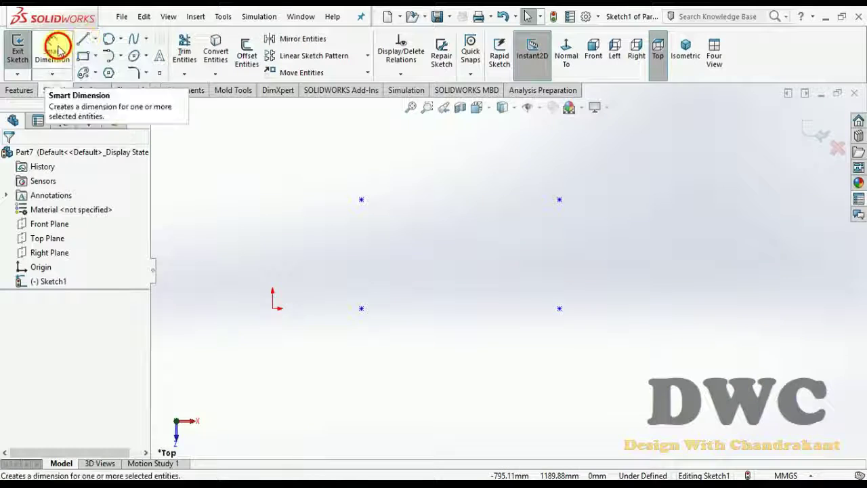
Dimension the two top points 1500 apart horizontally.
{"action": "left_click", "coordinate": [52, 51]}
{"action": "left_click", "coordinate": [361, 200]}
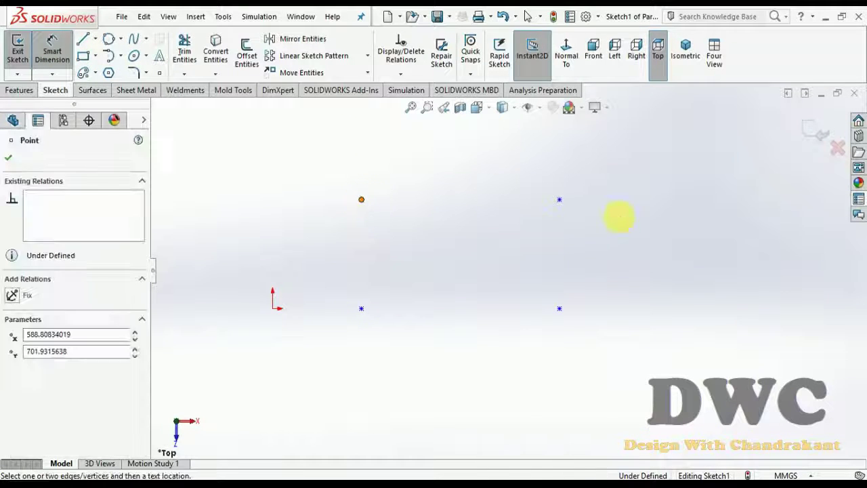
{"action": "left_click", "coordinate": [551, 203]}
{"action": "left_click", "coordinate": [454, 173]}
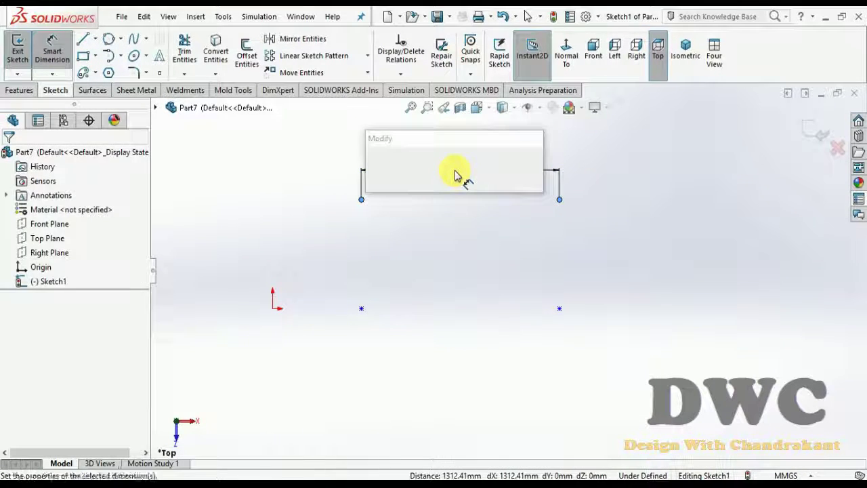
{"action": "type", "text": "1500"}
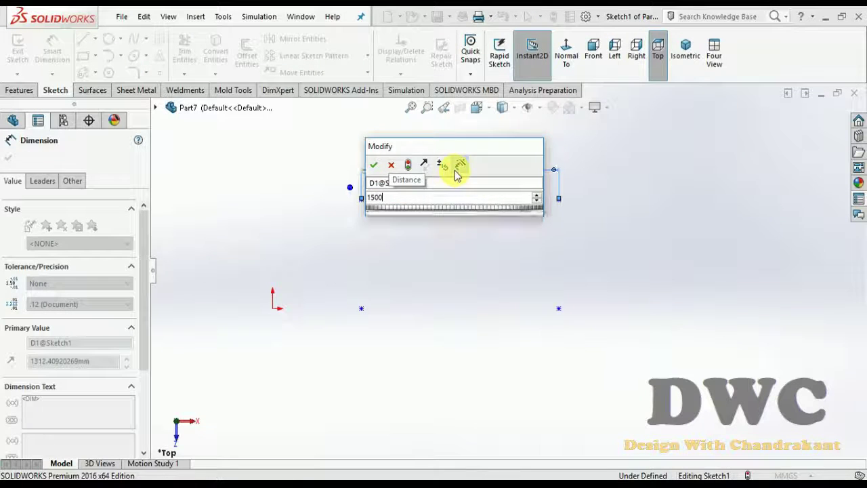
{"action": "key", "text": "Return"}
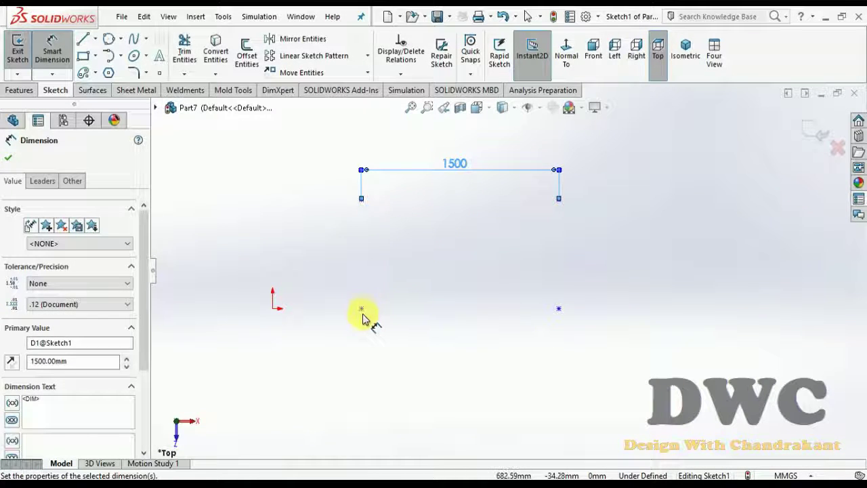
Dimension the two left points 800 apart vertically.
{"action": "left_click", "coordinate": [361, 307]}
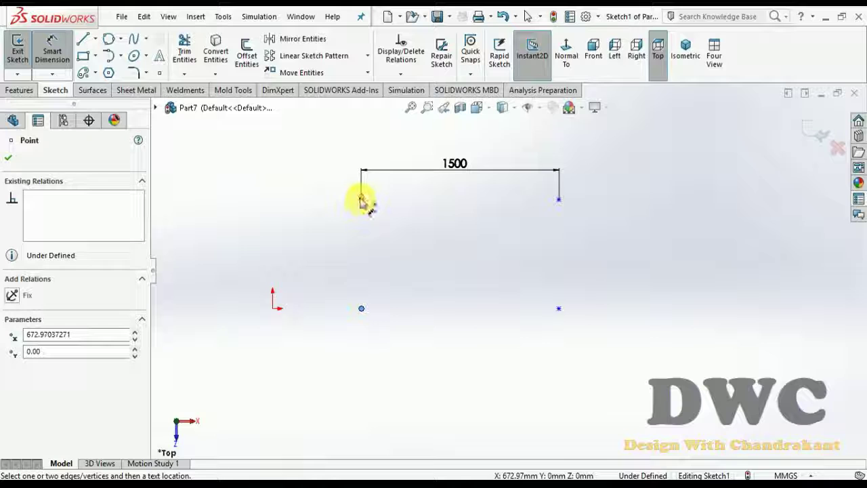
{"action": "left_click", "coordinate": [361, 199]}
{"action": "left_click", "coordinate": [330, 243]}
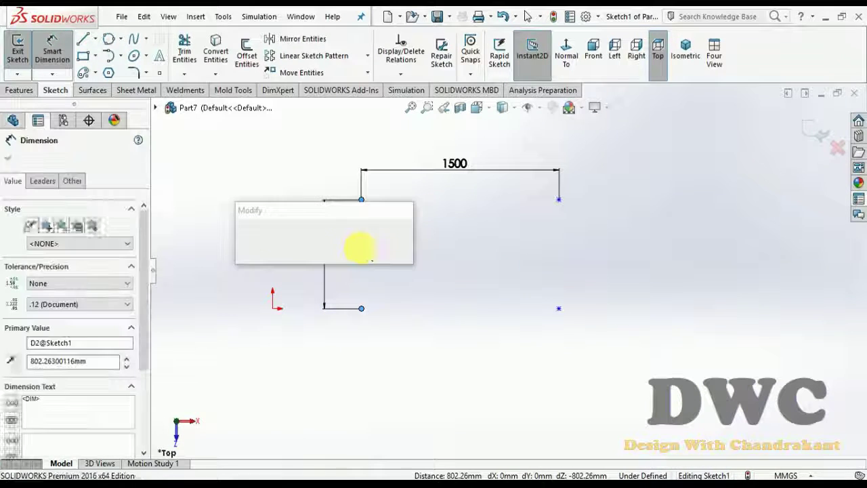
{"action": "type", "text": "800"}
{"action": "key", "text": "Return"}
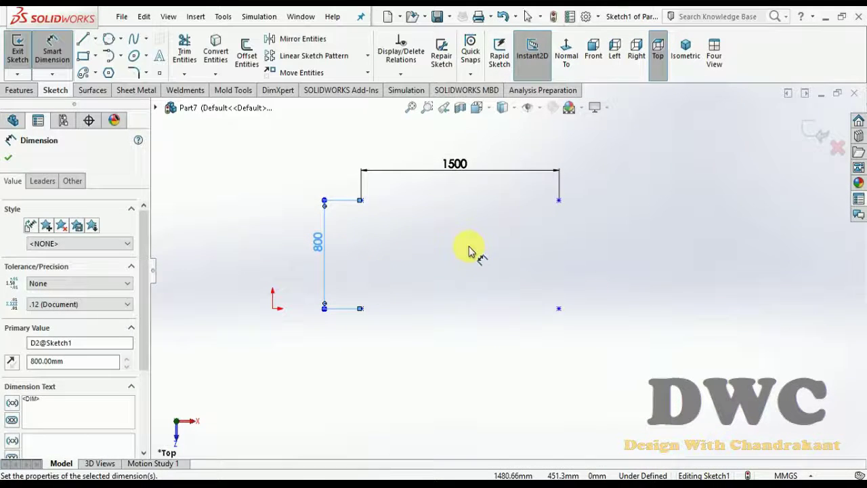
{"action": "key", "text": "Escape"}
{"action": "key", "text": "Escape"}
{"action": "scroll", "coordinate": [580, 237], "scroll_direction": "down", "scroll_amount": 1}
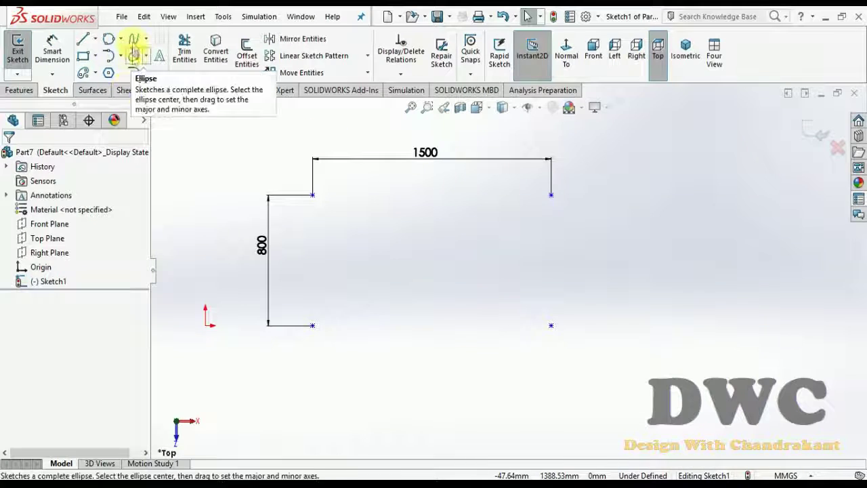
Join the four points with lines into a closed 1500 by 800 rectangle.
{"action": "left_click", "coordinate": [83, 39]}
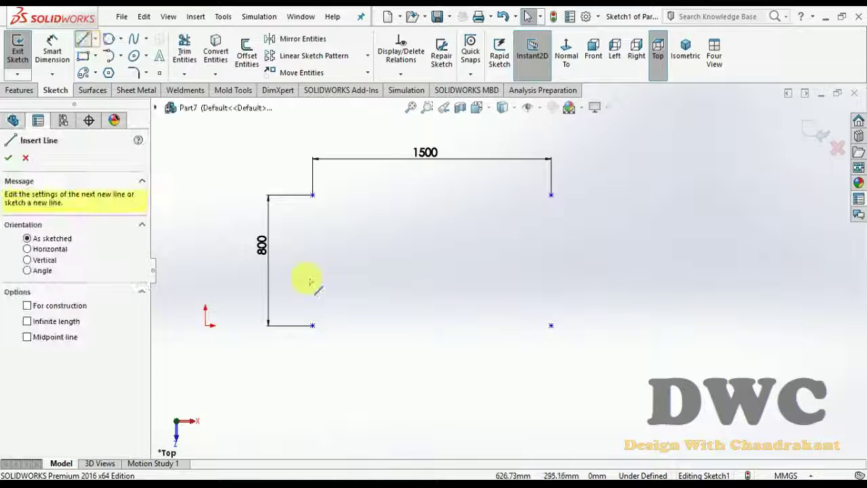
{"action": "left_click", "coordinate": [313, 325]}
{"action": "left_click", "coordinate": [312, 195]}
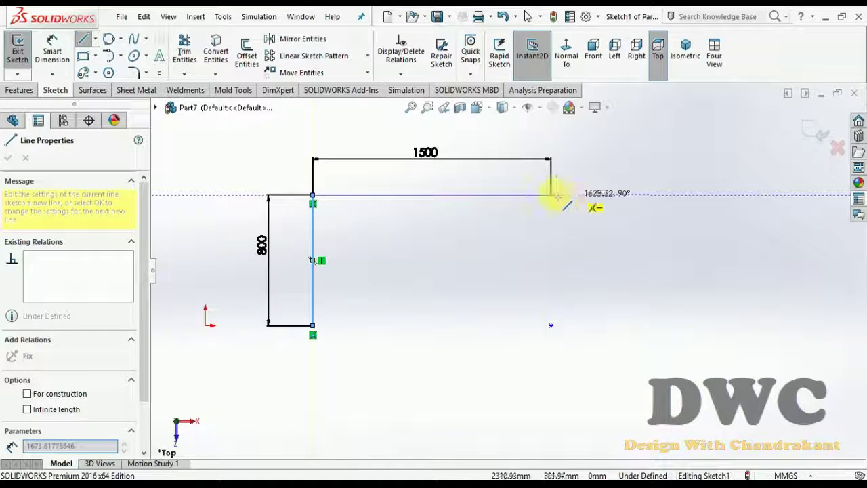
{"action": "left_click", "coordinate": [551, 195]}
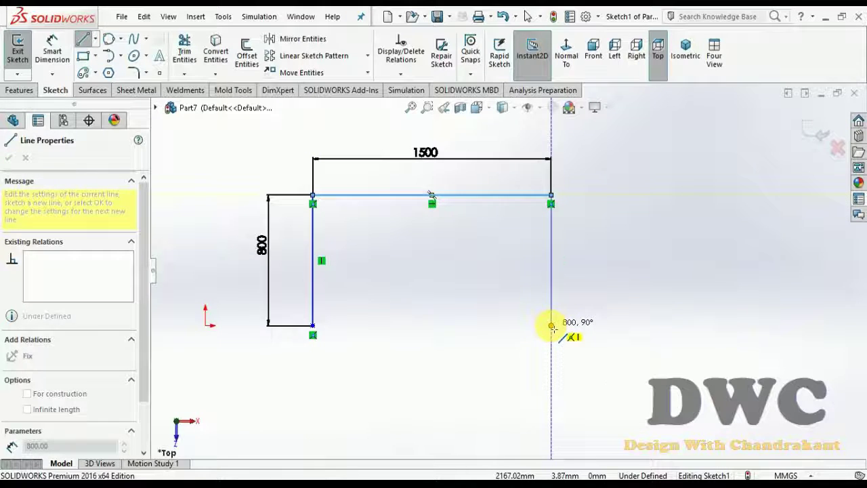
{"action": "left_click", "coordinate": [551, 326]}
{"action": "left_click", "coordinate": [312, 326]}
{"action": "key", "text": "Escape"}
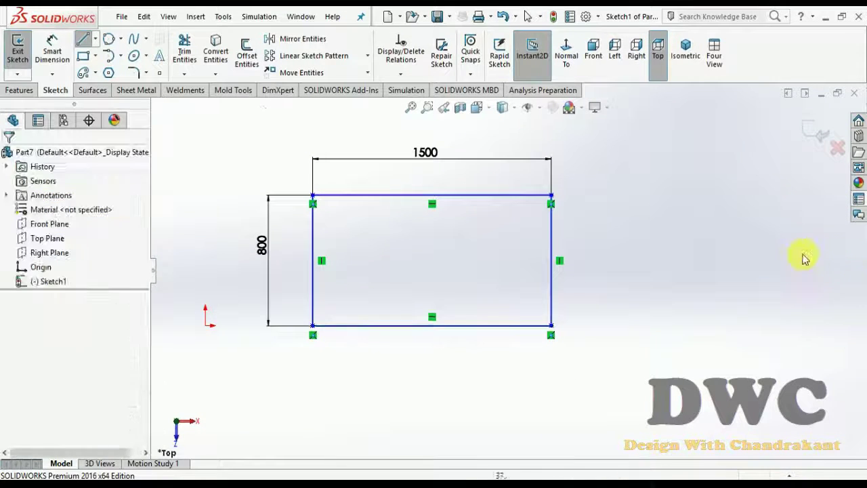
Delete all sketch lines, points and dimensions.
{"action": "scroll", "coordinate": [789, 254], "scroll_direction": "up", "scroll_amount": 2}
{"action": "scroll", "coordinate": [593, 157], "scroll_direction": "down", "scroll_amount": 2}
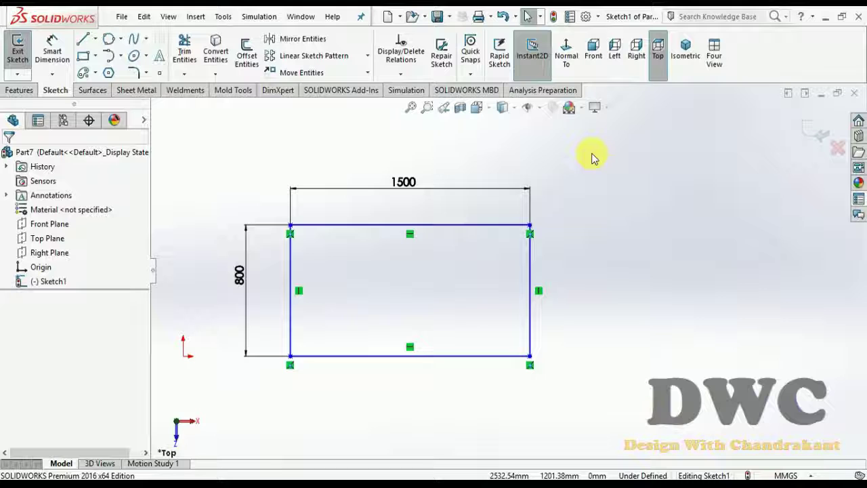
{"action": "key", "text": "ctrl+a"}
{"action": "key", "text": "Delete"}
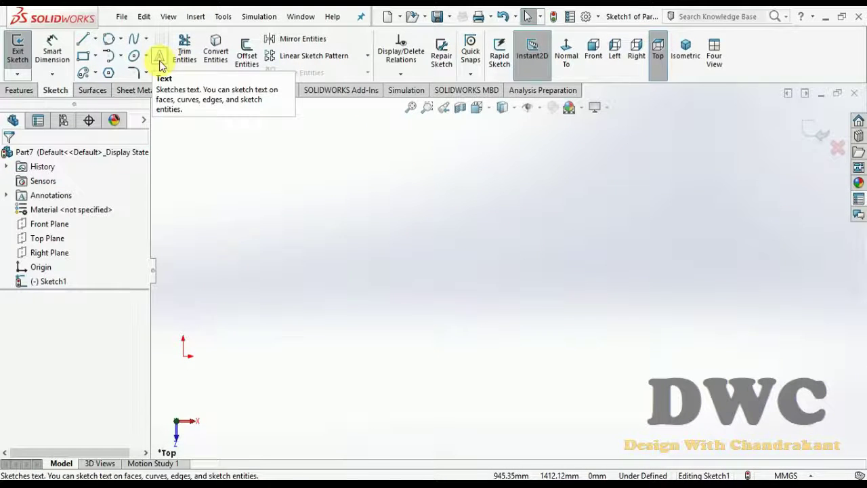
Add sketch text reading 'Design with' followed by the author's name.
{"action": "key", "text": "f"}
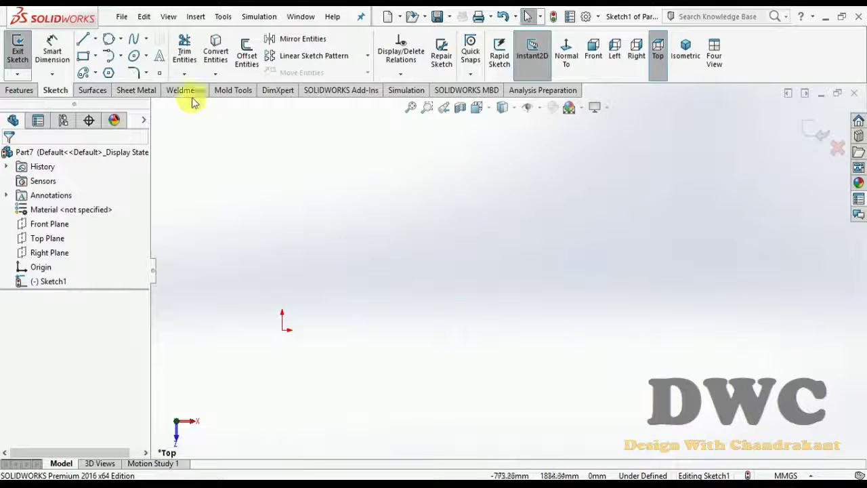
{"action": "left_click", "coordinate": [160, 56]}
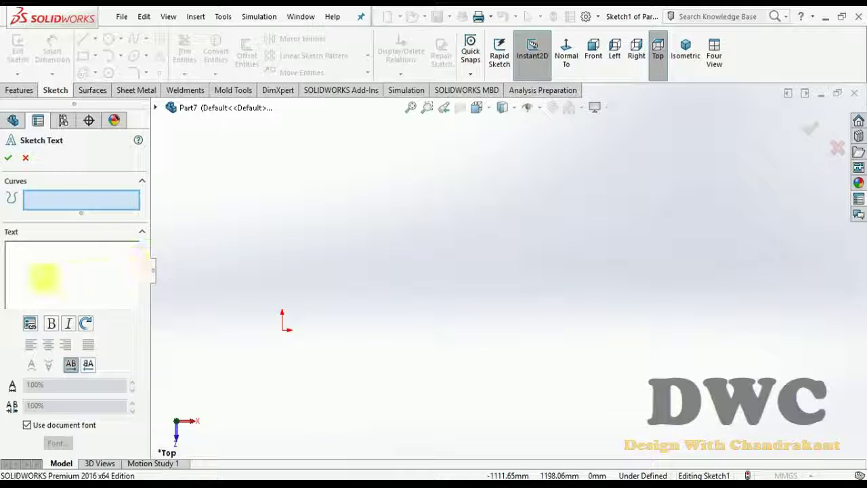
{"action": "left_click", "coordinate": [31, 251]}
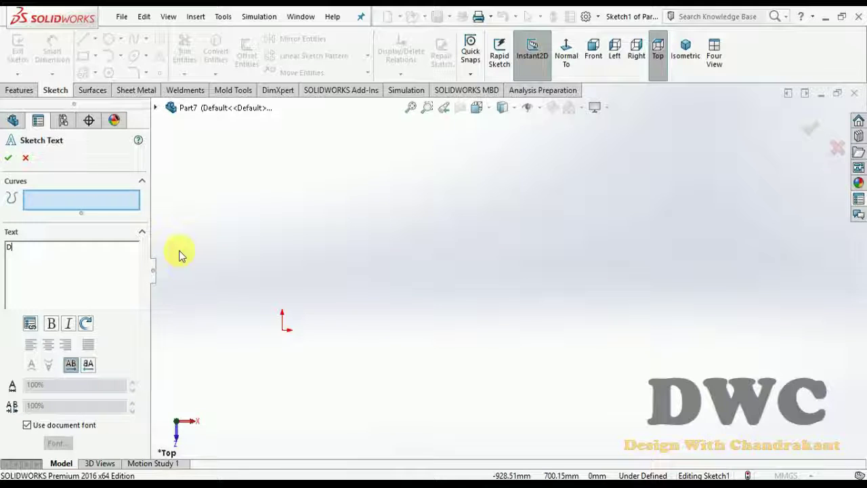
{"action": "type", "text": "Design with Cha"}
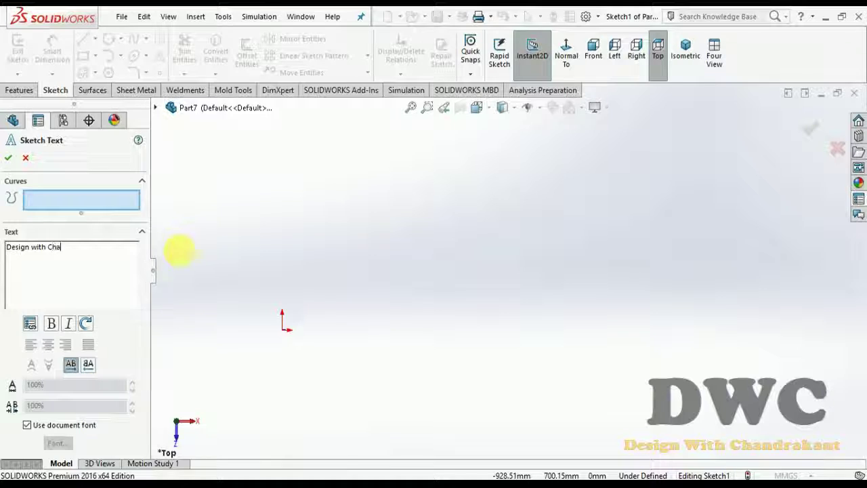
{"action": "type", "text": "ndrakant"}
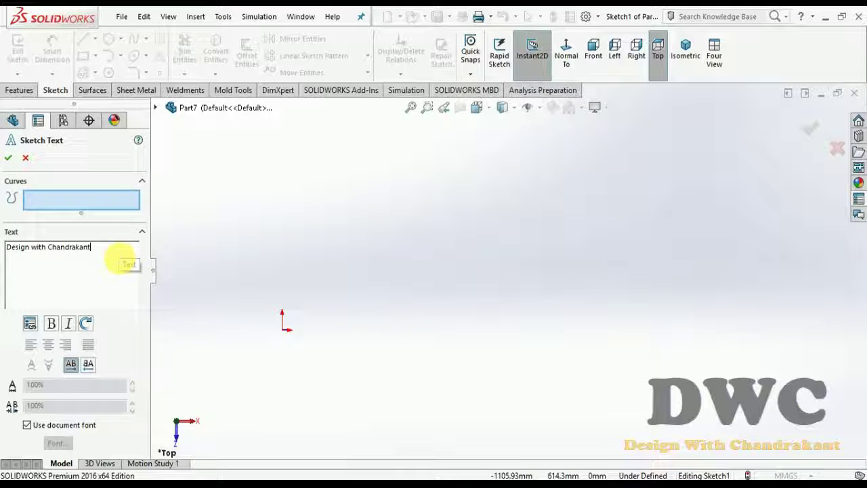
{"action": "left_click_drag", "start_coordinate": [121, 258], "coordinate": [6, 262]}
{"action": "left_click", "coordinate": [95, 275]}
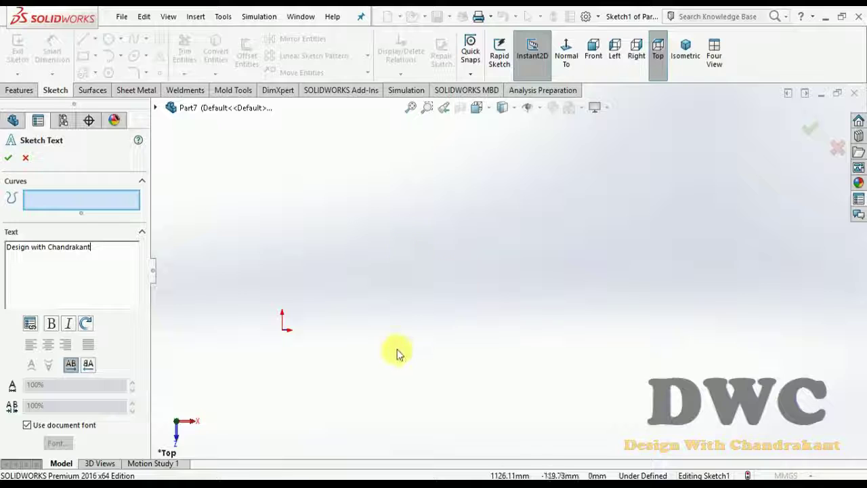
{"action": "scroll", "coordinate": [271, 337], "scroll_direction": "down", "scroll_amount": 3}
Zoom in on the sketch text, uncheck Use document font, and open the font chooser.
{"action": "scroll", "coordinate": [369, 298], "scroll_direction": "down", "scroll_amount": 2}
{"action": "scroll", "coordinate": [389, 325], "scroll_direction": "down", "scroll_amount": 2}
{"action": "scroll", "coordinate": [406, 321], "scroll_direction": "down", "scroll_amount": 2}
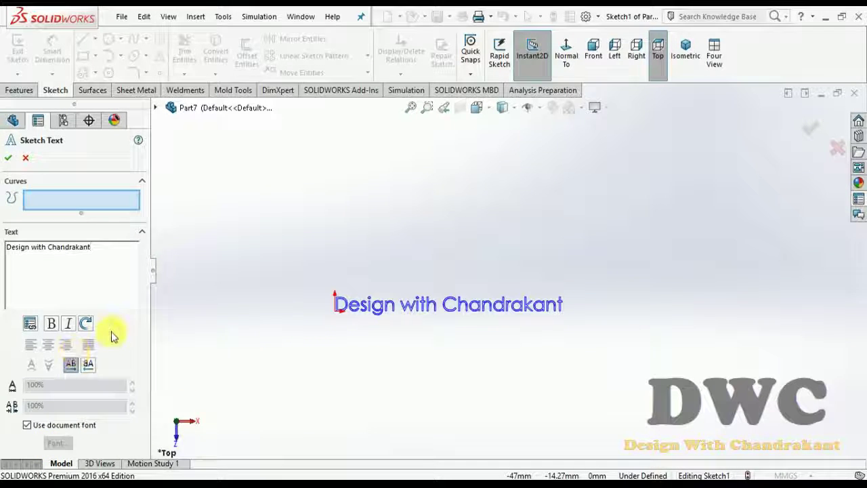
{"action": "left_click", "coordinate": [27, 425]}
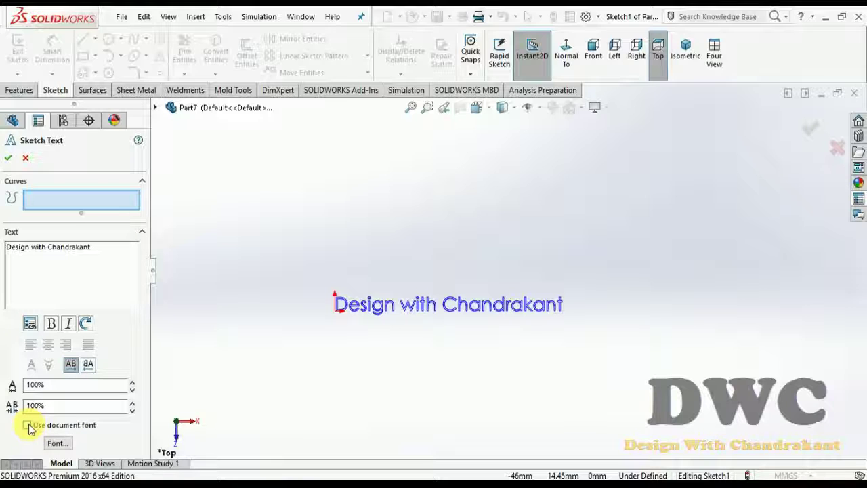
{"action": "left_click", "coordinate": [57, 443]}
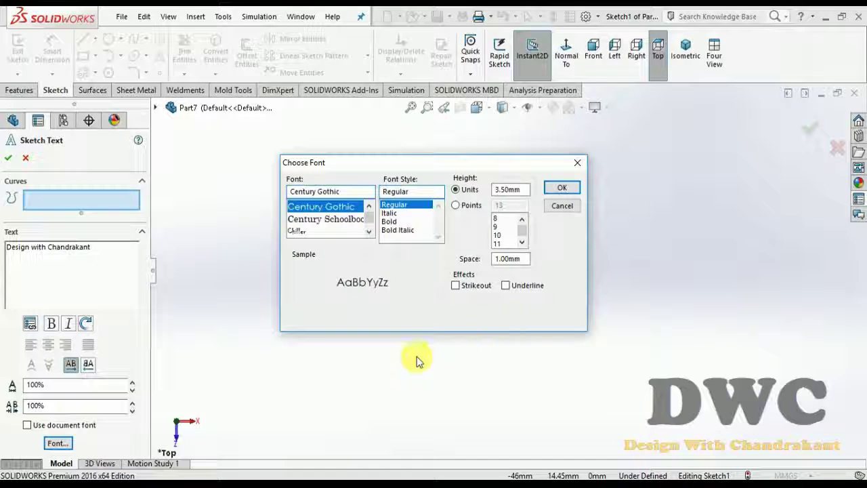
Choose the Elephant font with Bold style for the sketch text.
{"action": "left_click_drag", "start_coordinate": [338, 162], "coordinate": [373, 189]}
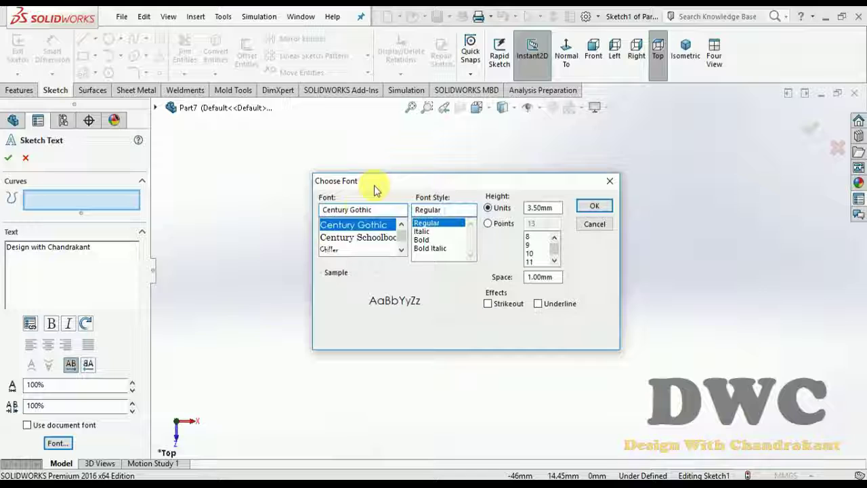
{"action": "scroll", "coordinate": [366, 227], "scroll_direction": "down", "scroll_amount": 2}
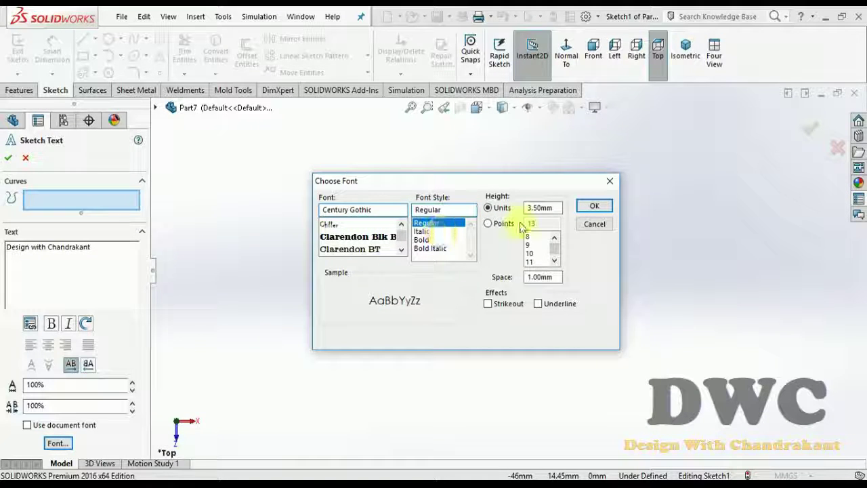
{"action": "scroll", "coordinate": [383, 233], "scroll_direction": "down", "scroll_amount": 1}
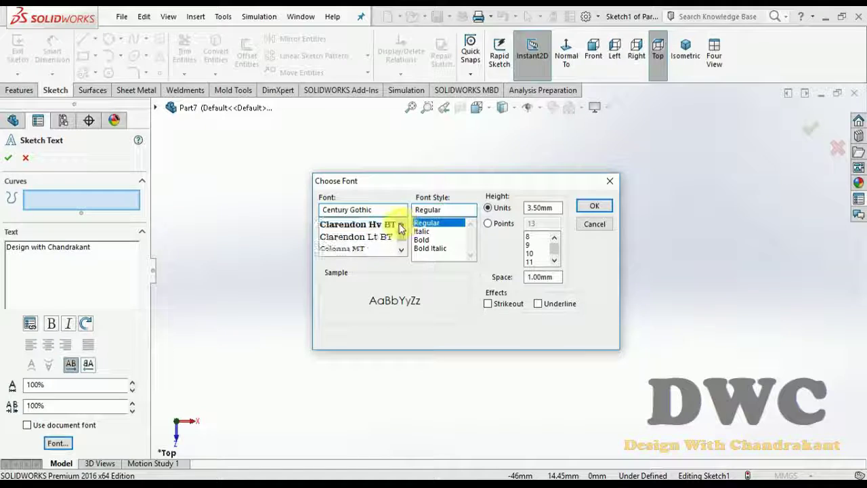
{"action": "scroll", "coordinate": [407, 241], "scroll_direction": "down", "scroll_amount": 1}
{"action": "scroll", "coordinate": [407, 240], "scroll_direction": "down", "scroll_amount": 1}
{"action": "scroll", "coordinate": [406, 240], "scroll_direction": "down", "scroll_amount": 1}
{"action": "scroll", "coordinate": [373, 236], "scroll_direction": "down", "scroll_amount": 1}
{"action": "scroll", "coordinate": [390, 230], "scroll_direction": "down", "scroll_amount": 2}
{"action": "scroll", "coordinate": [383, 237], "scroll_direction": "down", "scroll_amount": 1}
{"action": "scroll", "coordinate": [382, 237], "scroll_direction": "down", "scroll_amount": 1}
{"action": "scroll", "coordinate": [378, 239], "scroll_direction": "up", "scroll_amount": 1}
{"action": "left_click", "coordinate": [376, 237]}
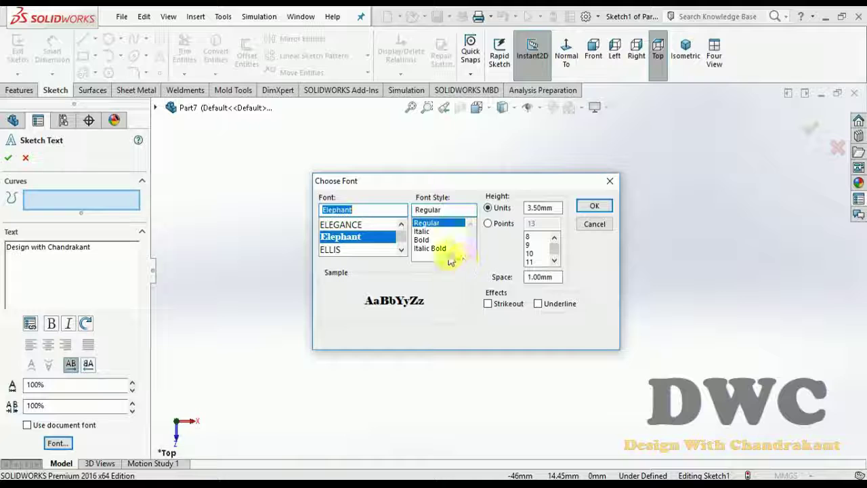
{"action": "left_click", "coordinate": [421, 239]}
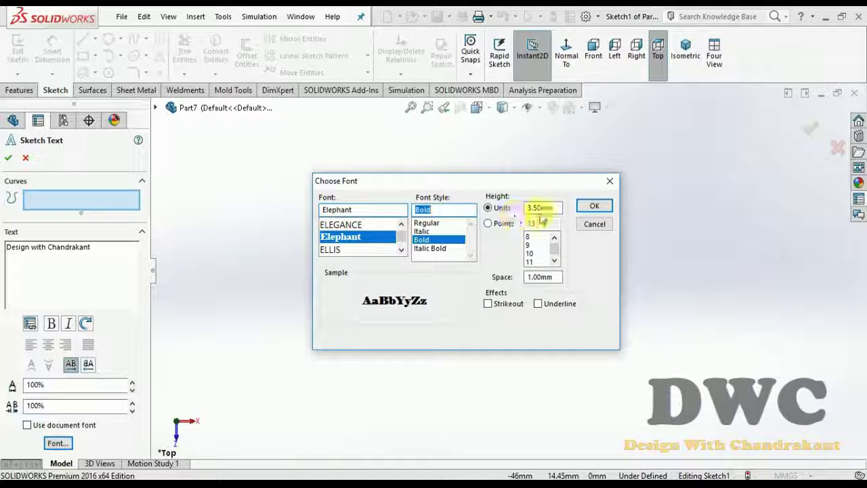
Change the text height from 3.50mm to 72 points and apply the font settings.
{"action": "double_click", "coordinate": [559, 208]}
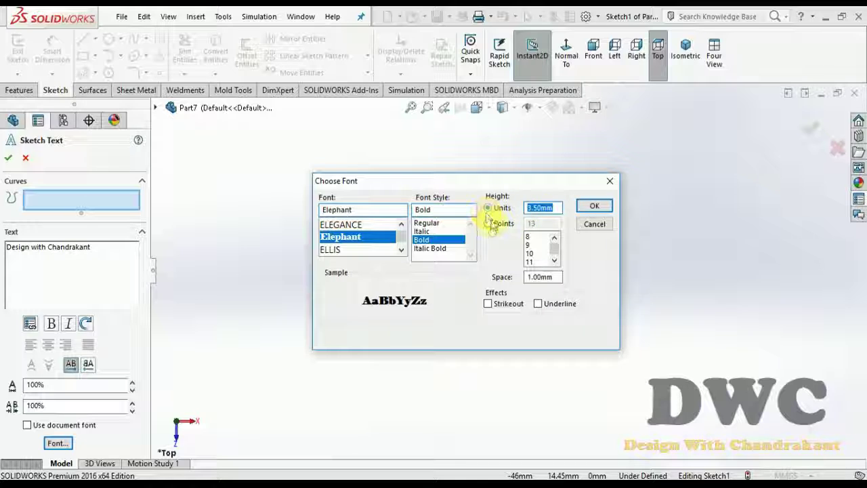
{"action": "left_click", "coordinate": [493, 223]}
{"action": "mouse_move", "coordinate": [553, 244]}
{"action": "left_mouse_down"}
{"action": "mouse_move", "coordinate": [555, 254]}
{"action": "mouse_move", "coordinate": [528, 264]}
{"action": "left_mouse_up"}
{"action": "left_click", "coordinate": [528, 262]}
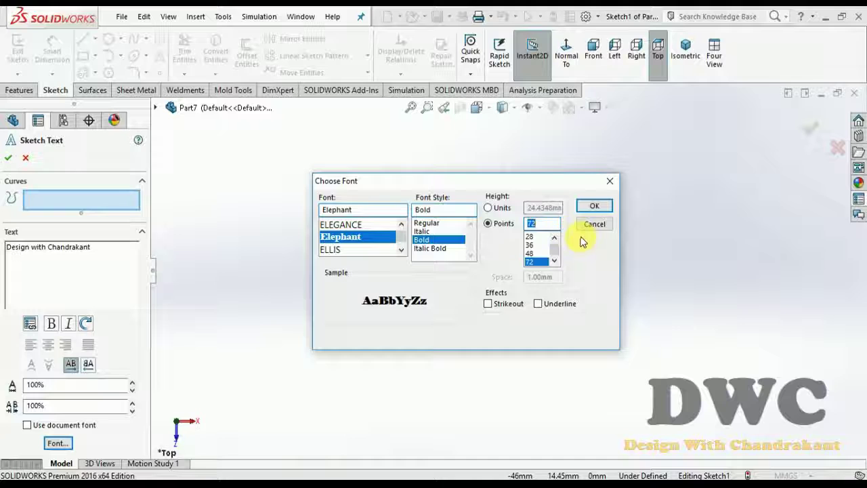
{"action": "left_click", "coordinate": [594, 206]}
{"action": "scroll", "coordinate": [491, 226], "scroll_direction": "up", "scroll_amount": 2}
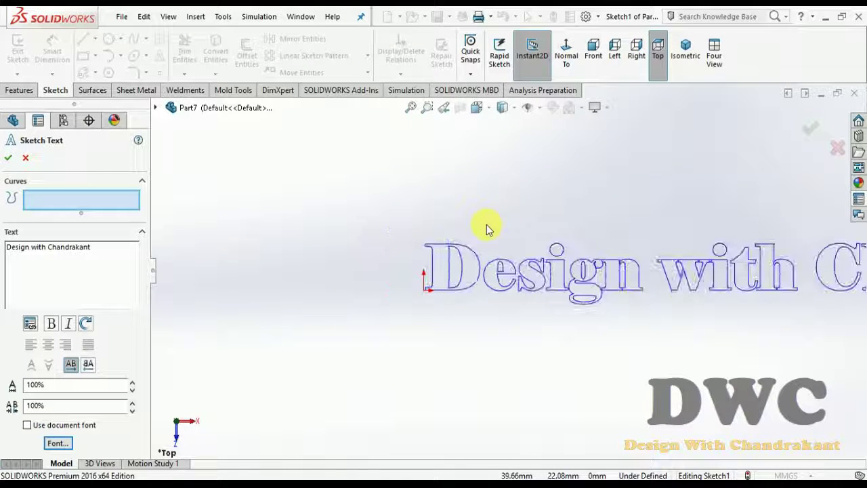
Accept the Elephant Bold sketch text, deselect it, and exit Sketch1.
{"action": "scroll", "coordinate": [671, 257], "scroll_direction": "up", "scroll_amount": 2}
{"action": "scroll", "coordinate": [838, 277], "scroll_direction": "down", "scroll_amount": 2}
{"action": "scroll", "coordinate": [839, 276], "scroll_direction": "down", "scroll_amount": 1}
{"action": "scroll", "coordinate": [836, 271], "scroll_direction": "down", "scroll_amount": 1}
{"action": "scroll", "coordinate": [845, 268], "scroll_direction": "up", "scroll_amount": 1}
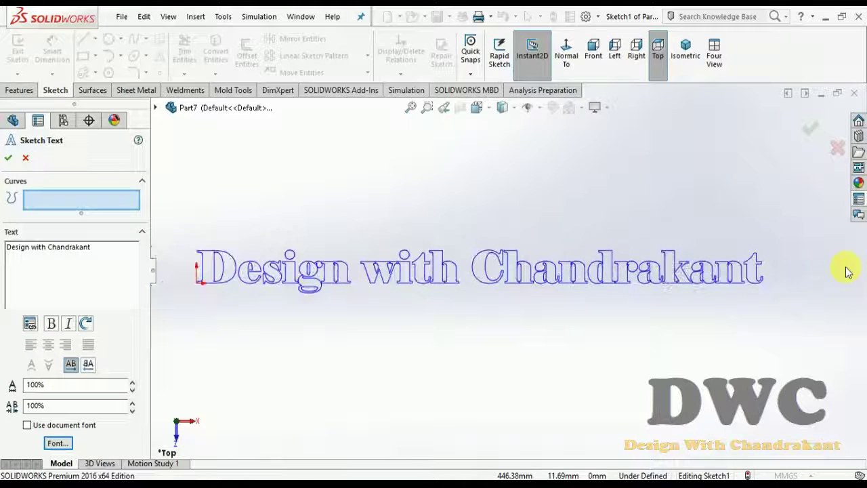
{"action": "left_click", "coordinate": [812, 129]}
{"action": "left_click", "coordinate": [590, 196]}
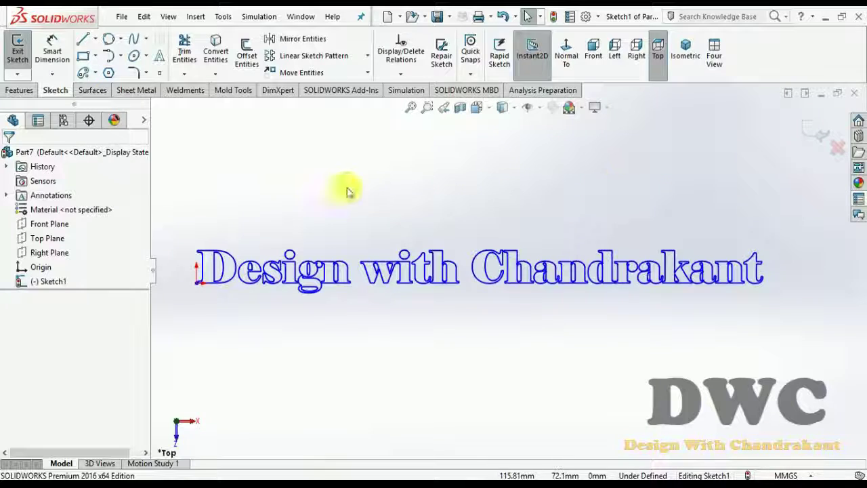
{"action": "left_click", "coordinate": [811, 129]}
{"action": "left_click", "coordinate": [756, 156]}
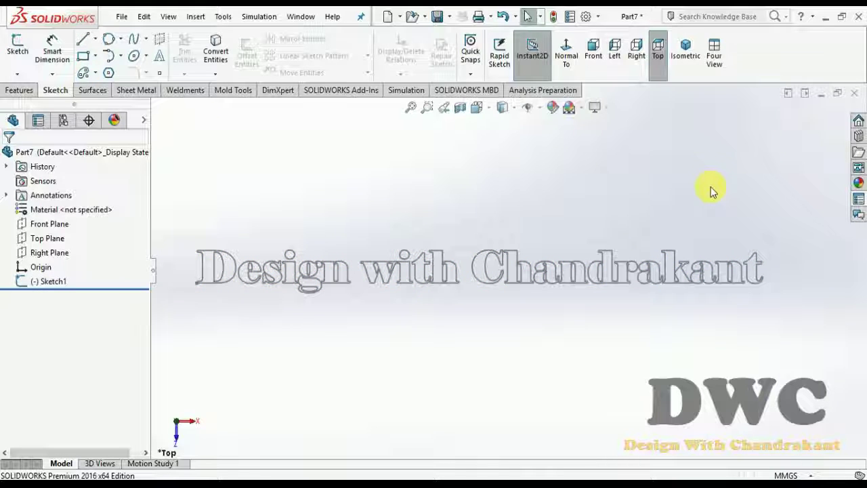